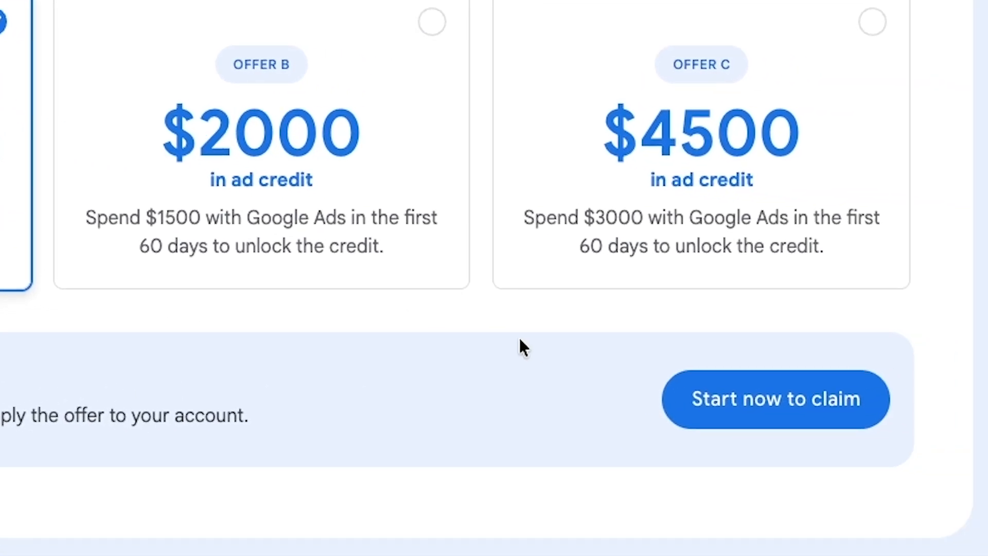
Start claiming the Google Ads credit offer and submit the prefilled business name ppcboosty.net with its website as the ad destination.
click(811, 406)
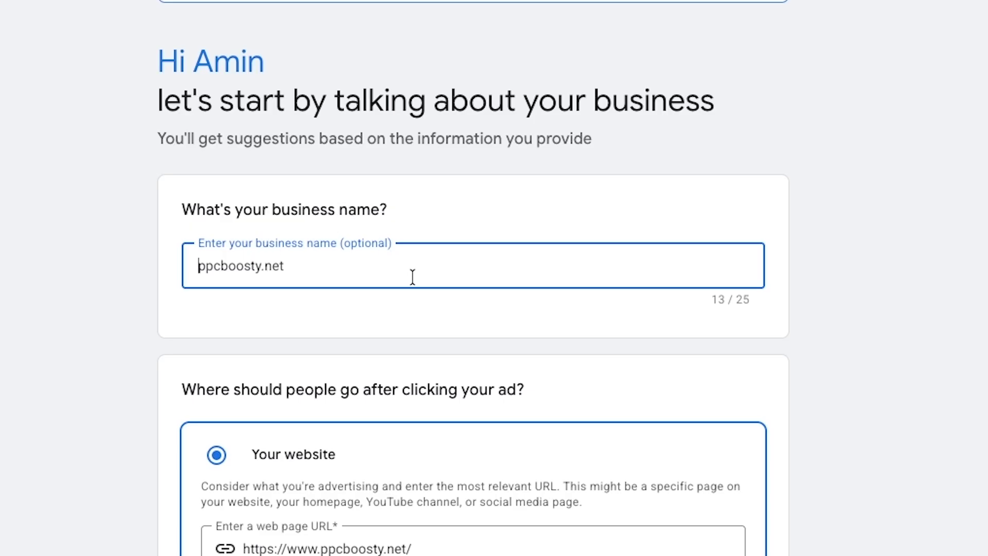
scroll(412, 288, down, 1)
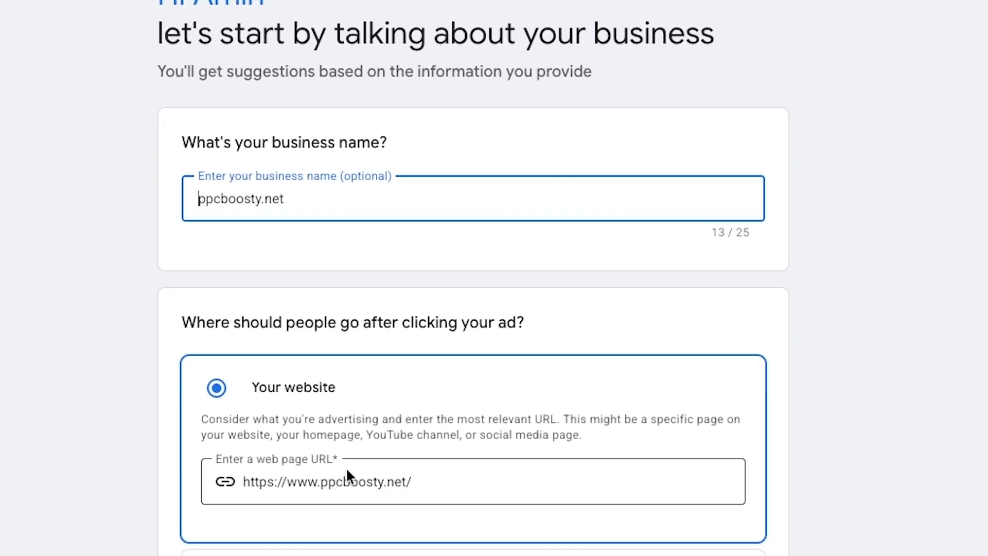
scroll(301, 415, down, 5)
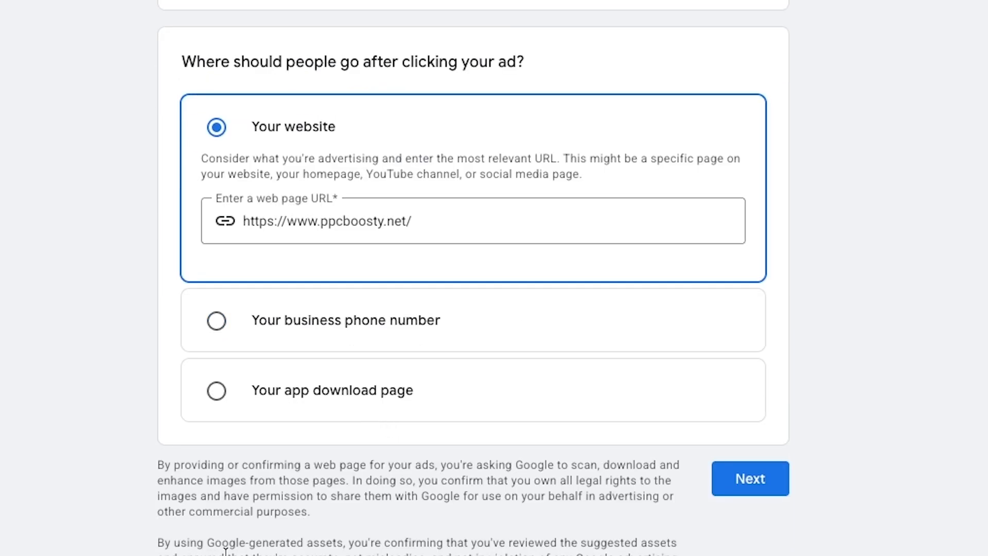
click(746, 478)
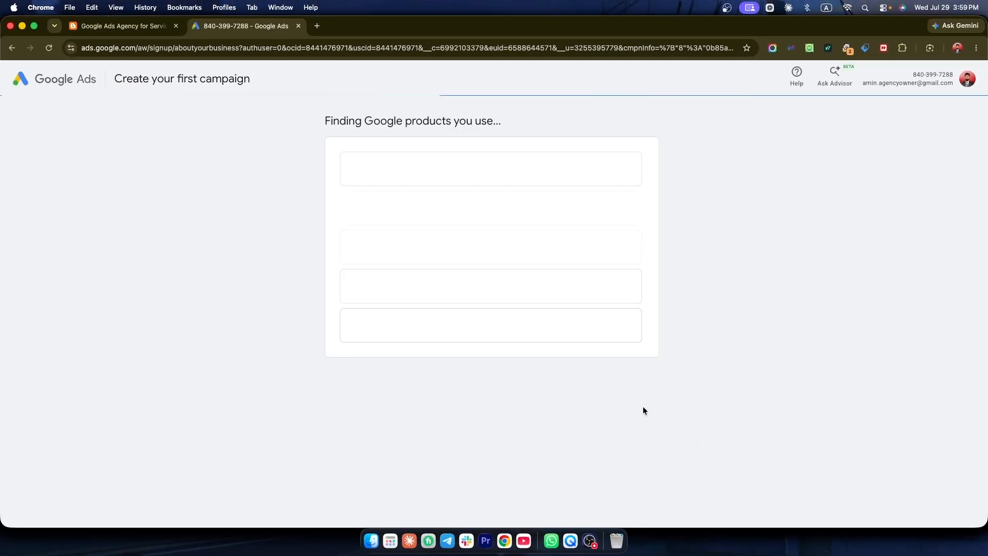
Accept the business description and services, skip linking accounts, and choose to set up an account only.
scroll(587, 365, down, 2)
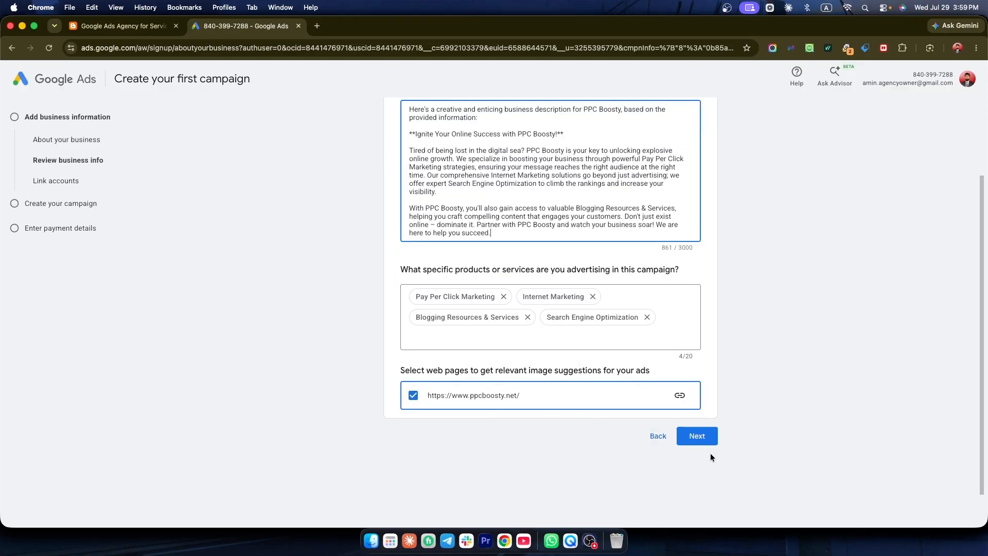
click(696, 436)
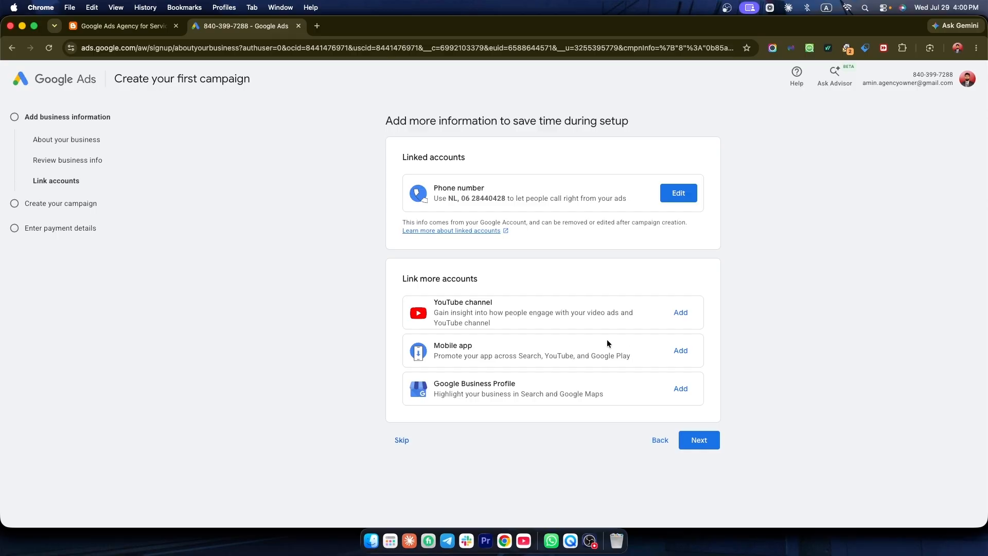
click(401, 440)
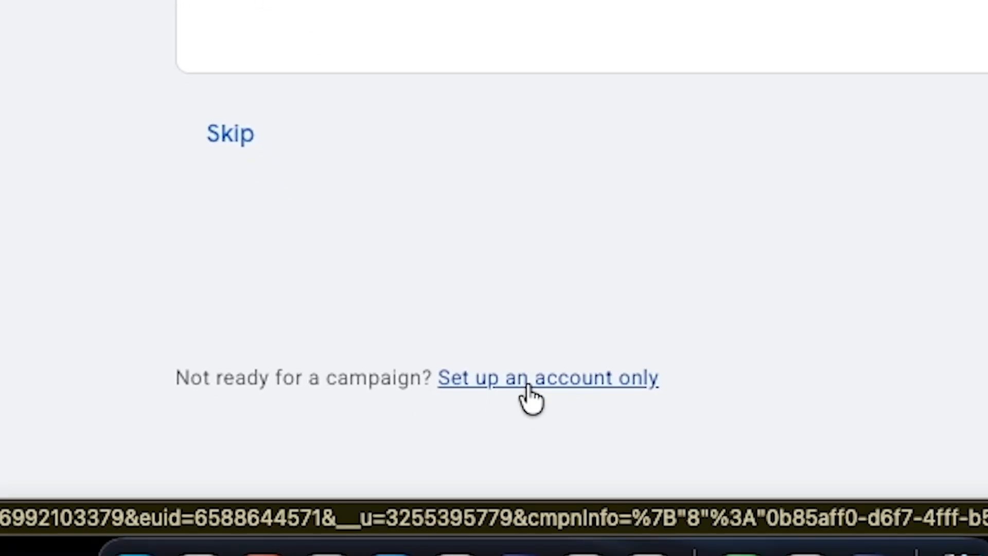
click(529, 391)
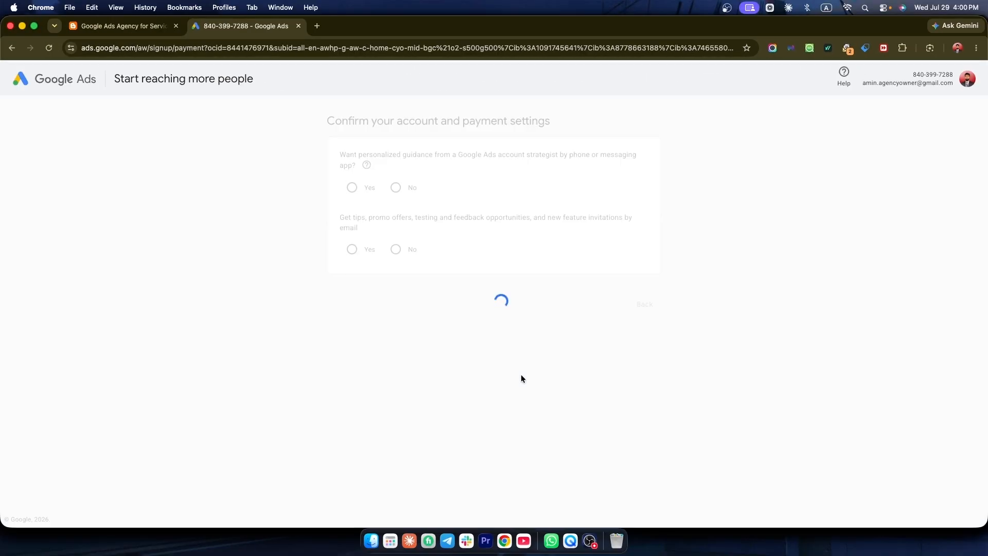
Create an Individual payments profile, filling in the street address and city.
scroll(458, 258, down, 5)
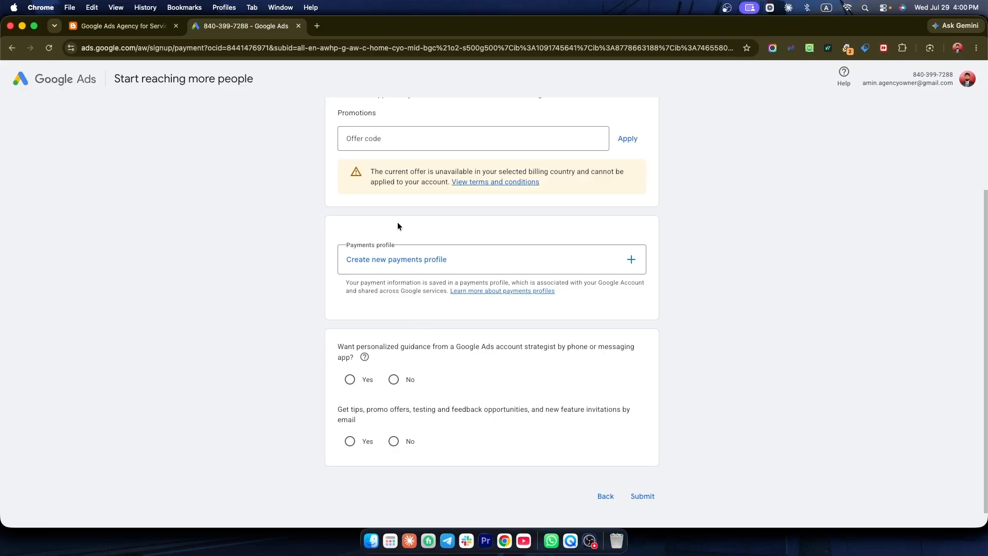
click(457, 267)
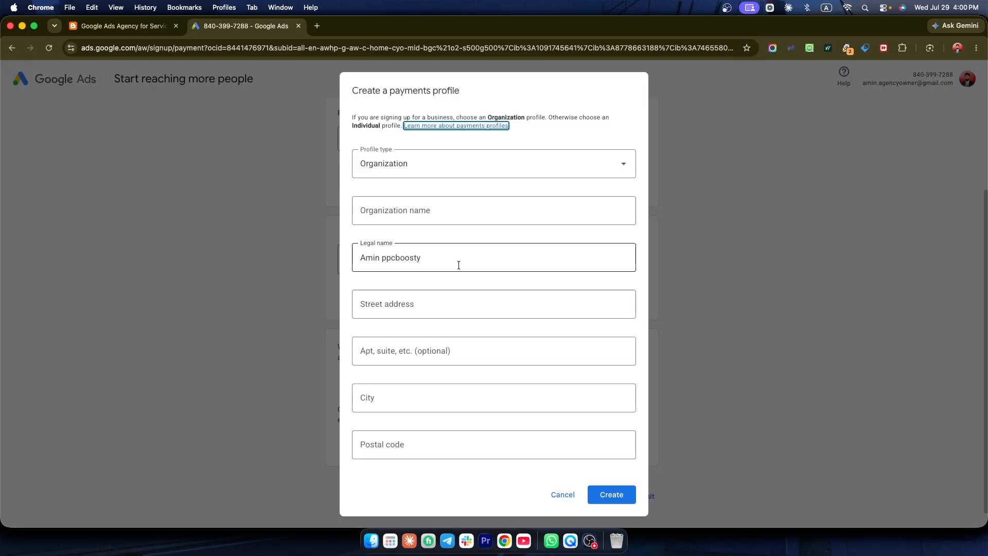
click(444, 158)
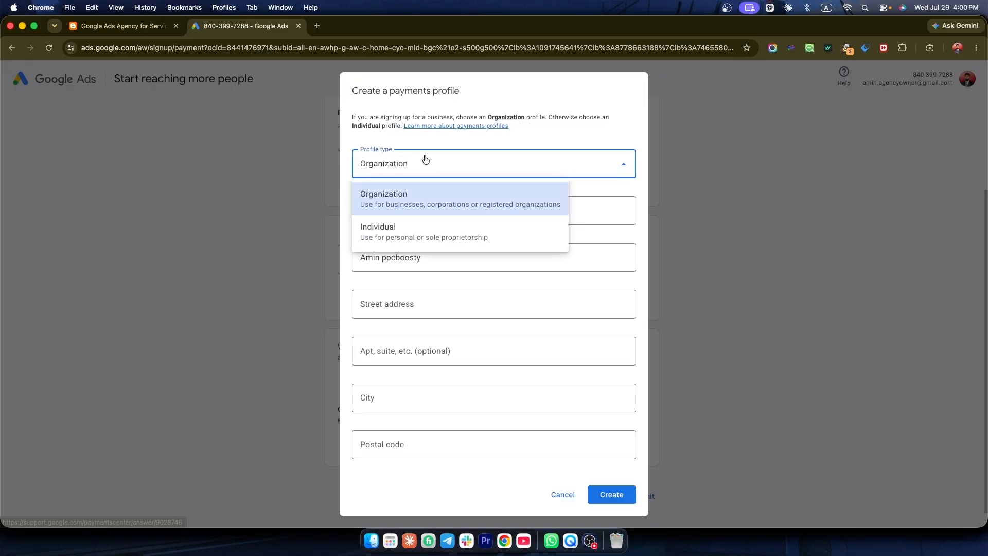
click(403, 227)
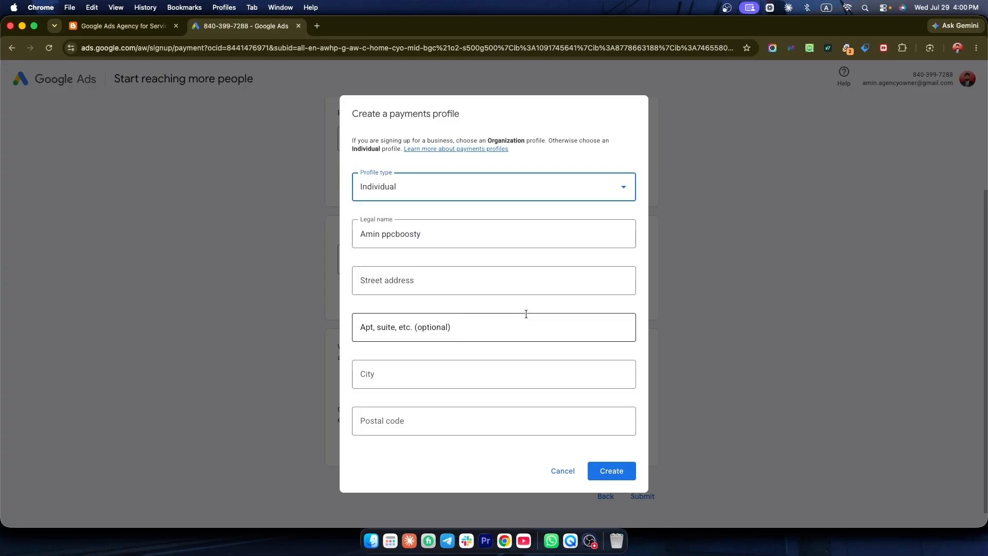
click(416, 381)
click(389, 274)
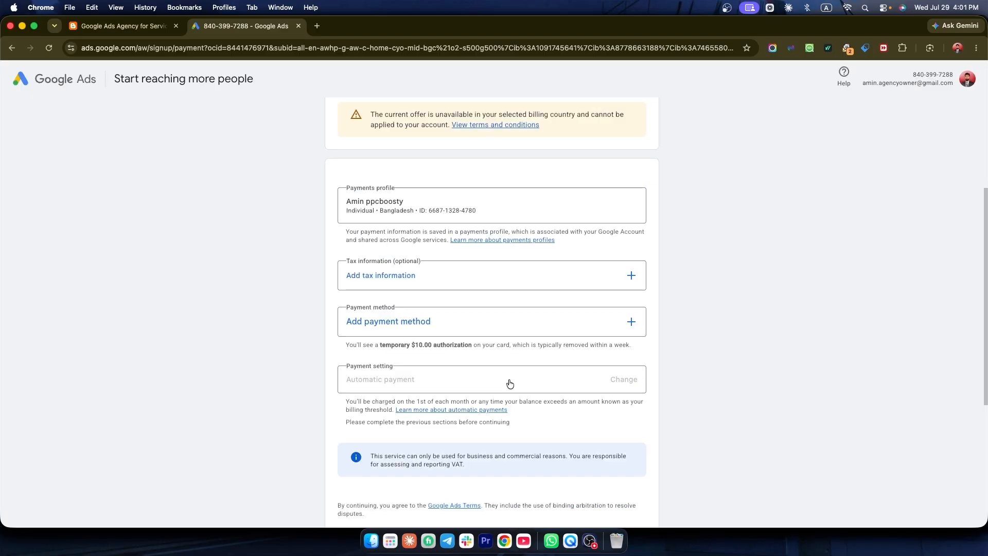
View the credit or debit card form for the payment method and close it without saving a card.
click(405, 324)
click(407, 324)
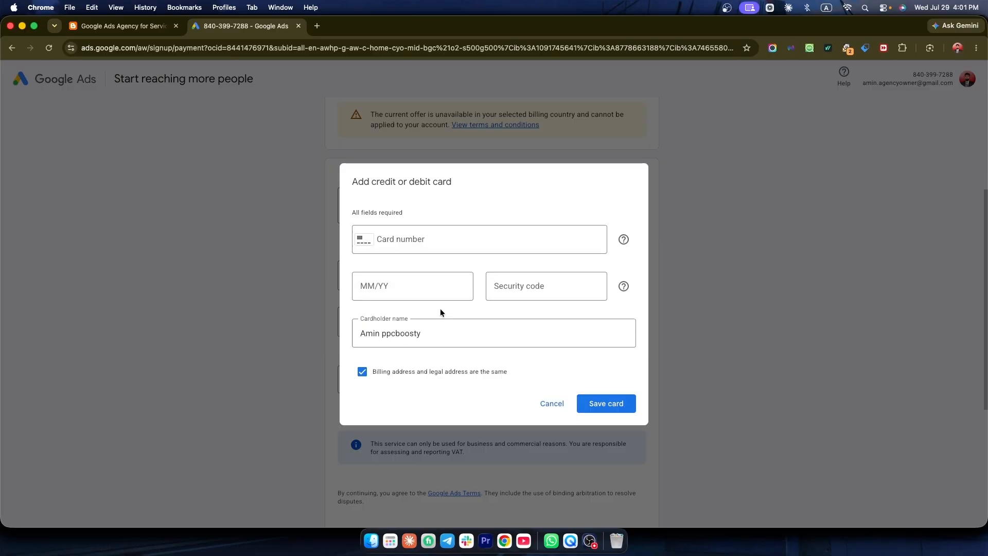
click(550, 404)
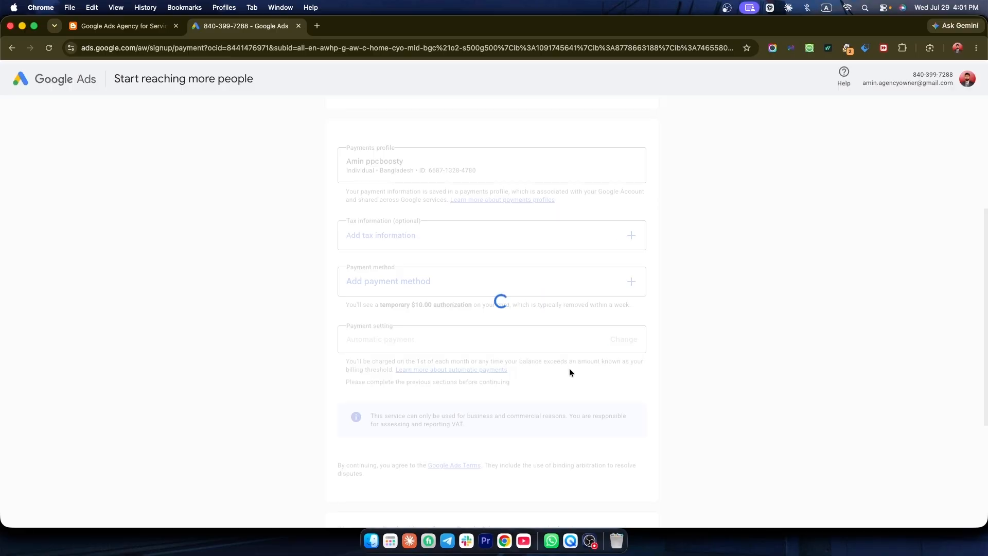
scroll(568, 402, down, 5)
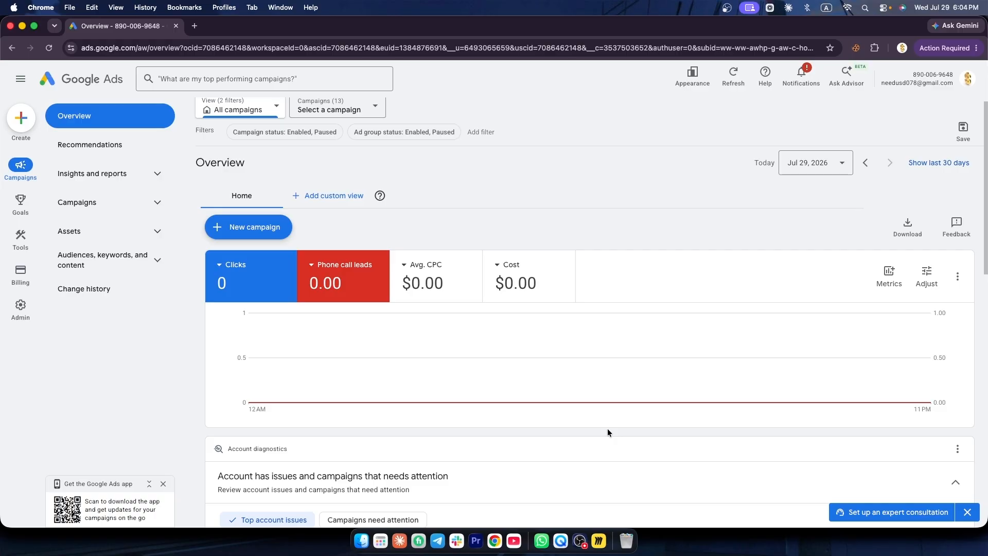
Check the campaign roadmap in Miro, then start creating a conversion action from the goals summary in Google Ads.
click(599, 540)
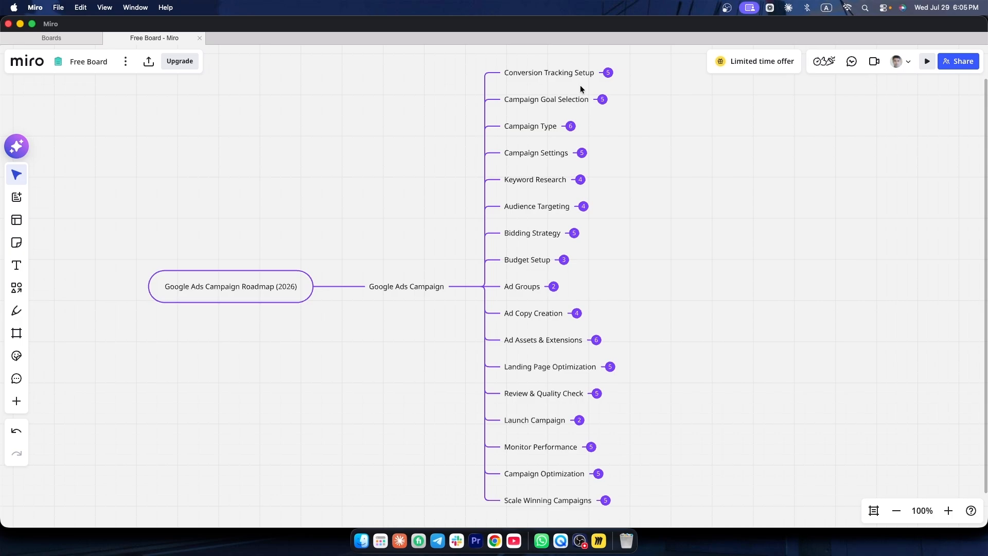
click(493, 543)
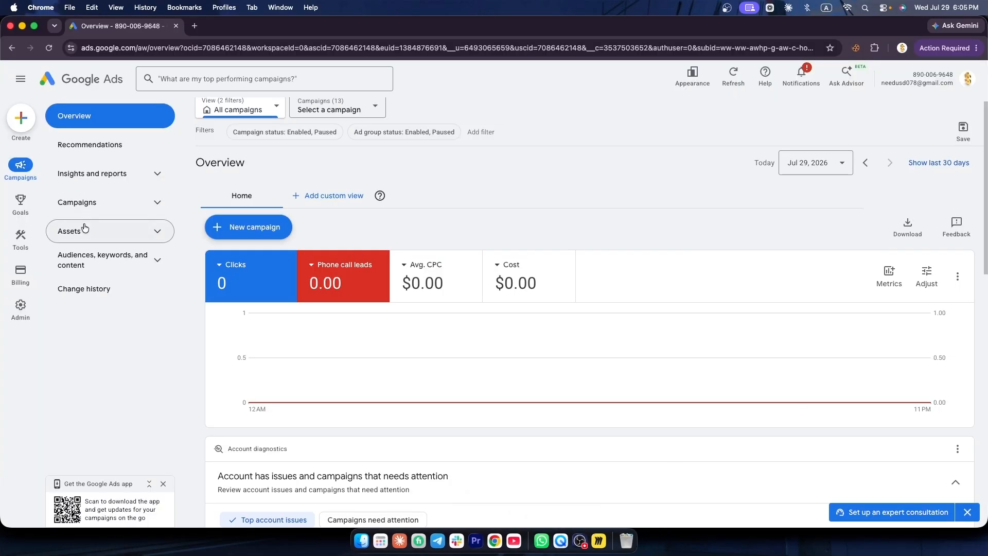
click(24, 202)
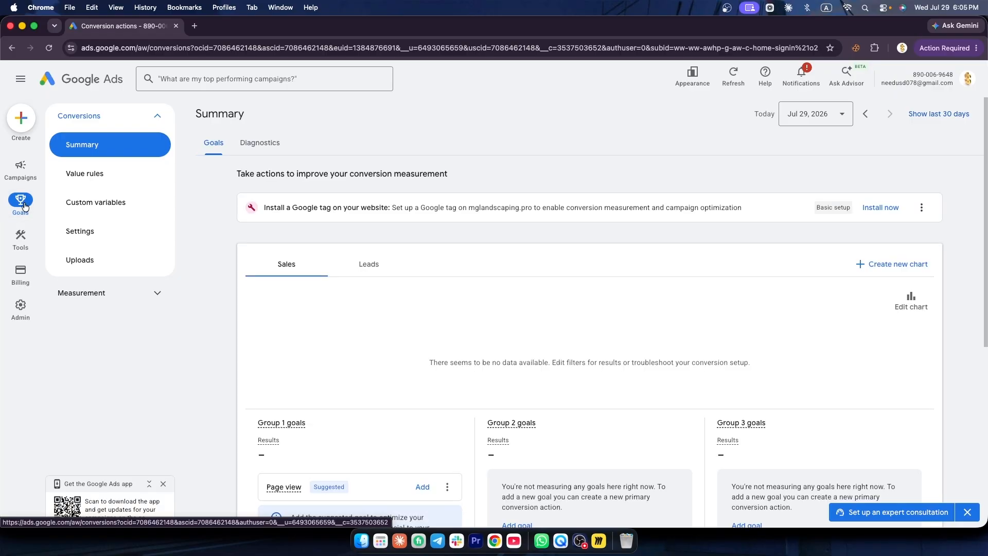
scroll(671, 341, down, 4)
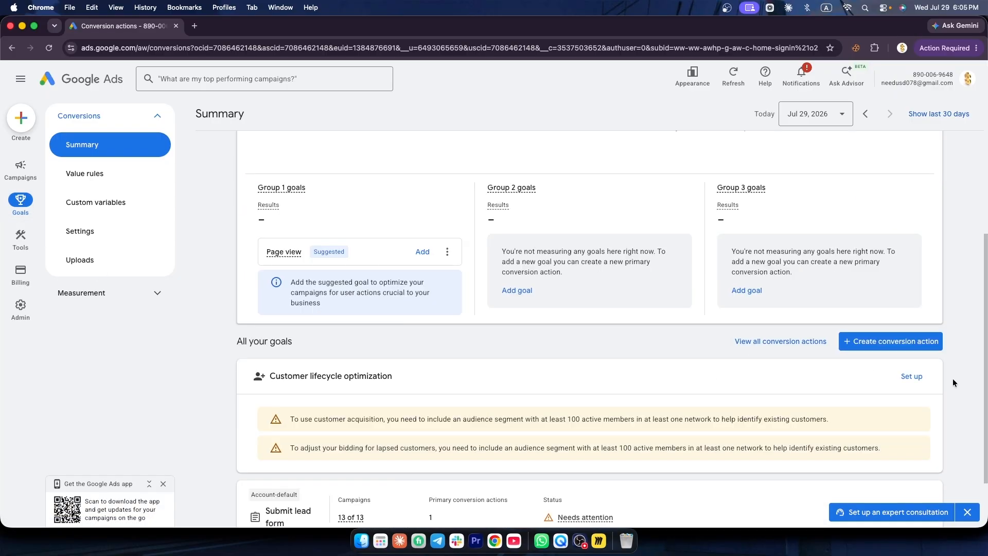
click(875, 340)
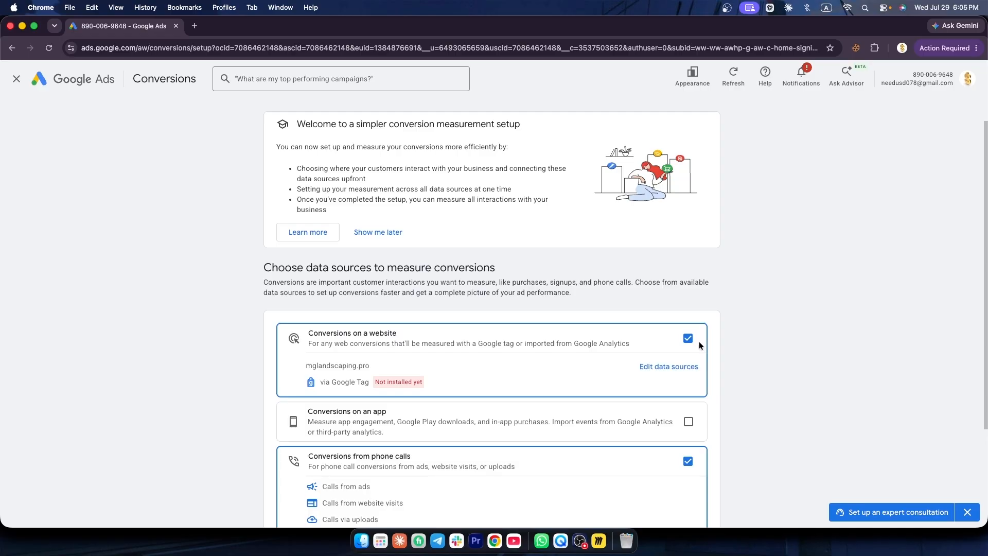
Exclude website conversions from the data sources, keep only conversions from phone calls, and save the selection.
click(683, 341)
scroll(682, 342, down, 3)
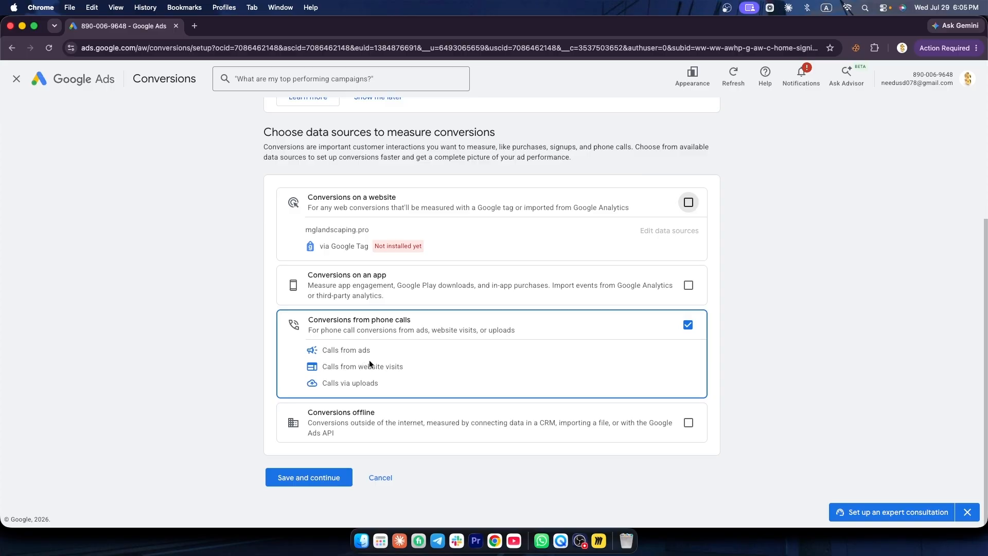
click(323, 475)
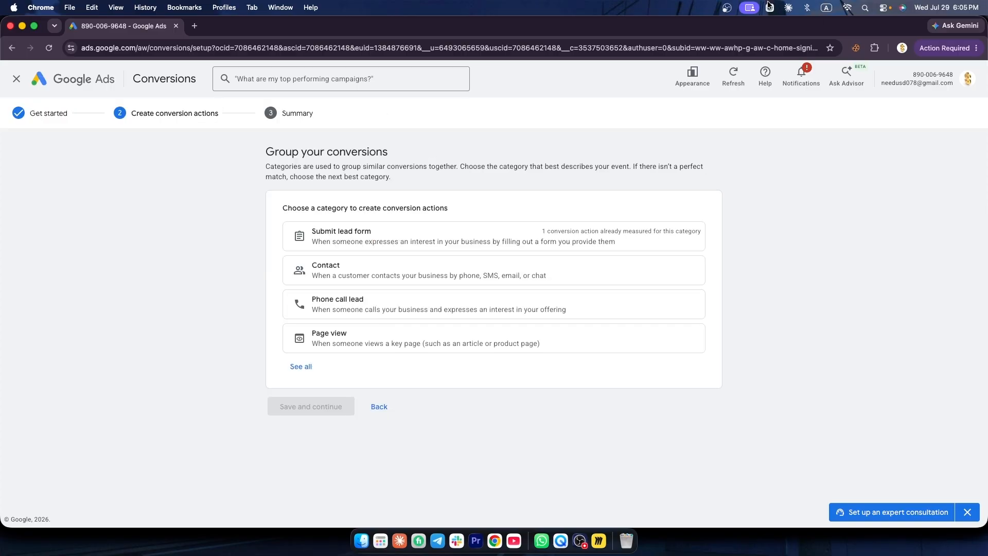
Create a Phone call lead conversion with Calls from ads as its data source and finish the conversion setup.
click(358, 313)
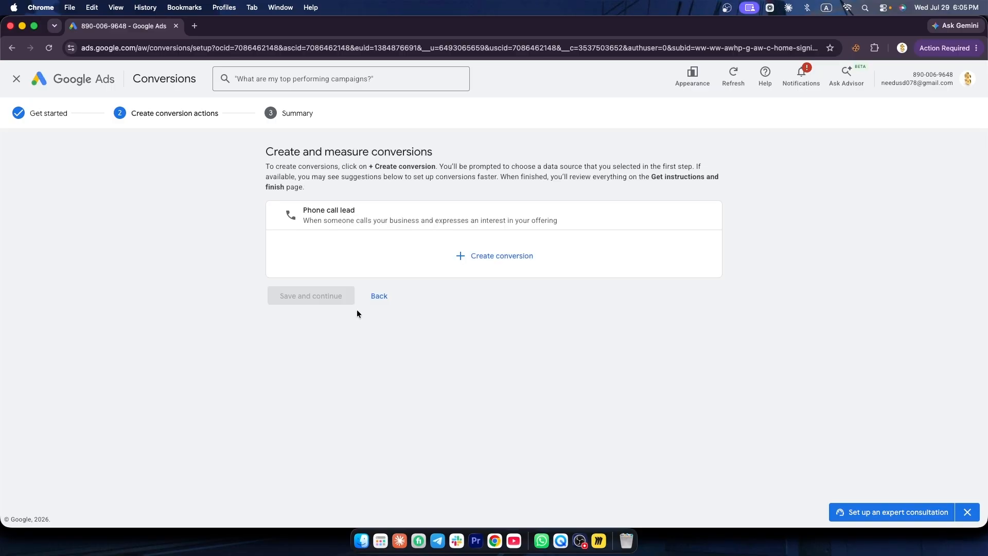
click(503, 258)
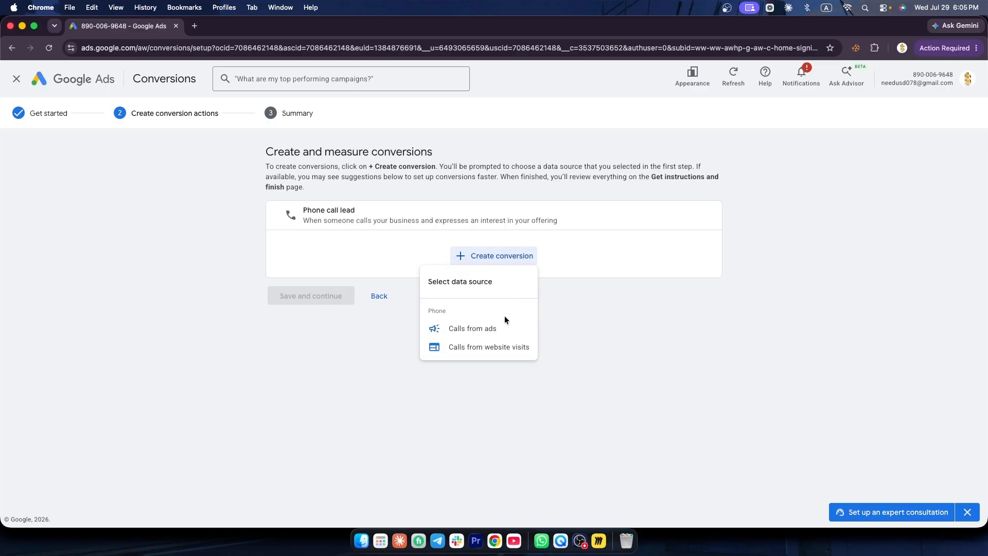
click(479, 332)
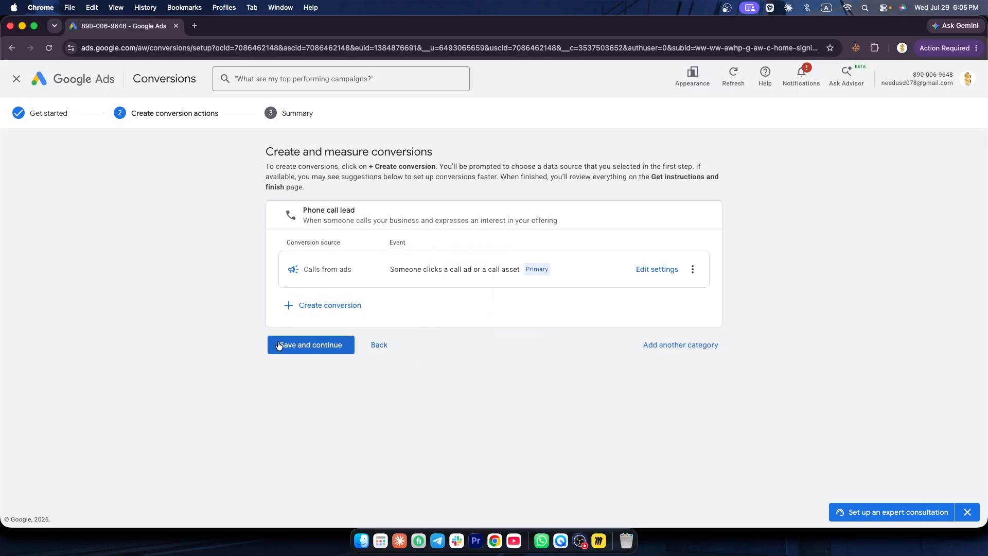
click(327, 343)
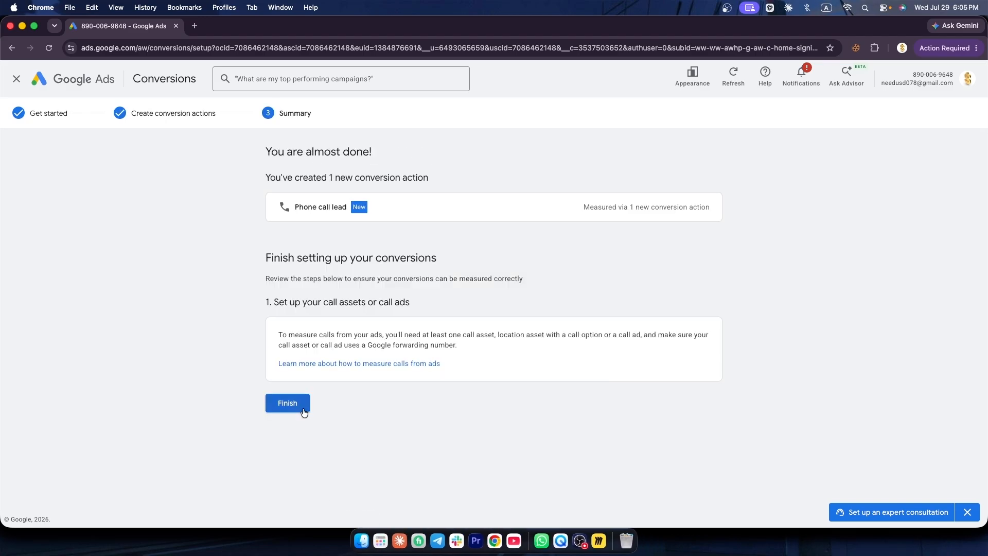
click(287, 405)
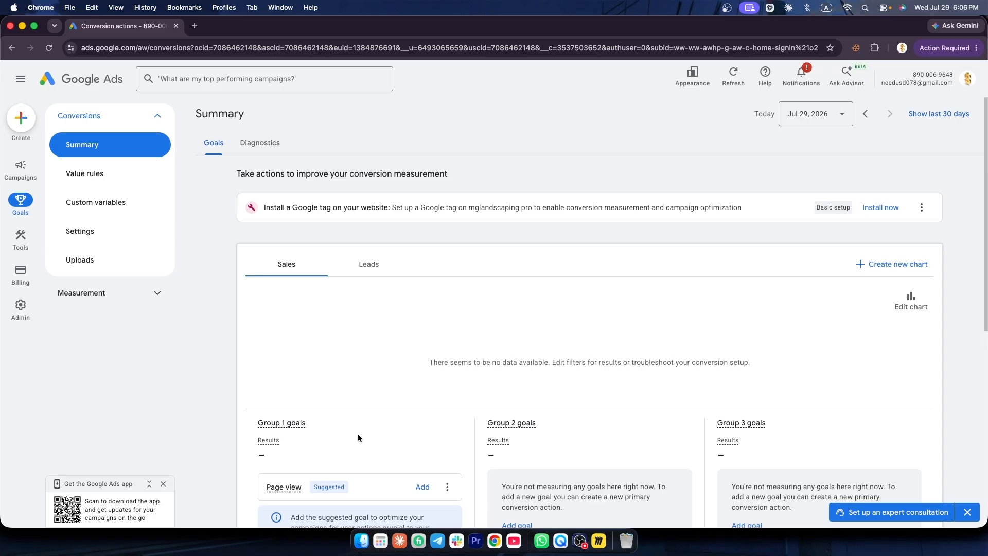
Switch to Miro and review the goal options under Campaign Goal Selection in the campaign roadmap.
click(598, 538)
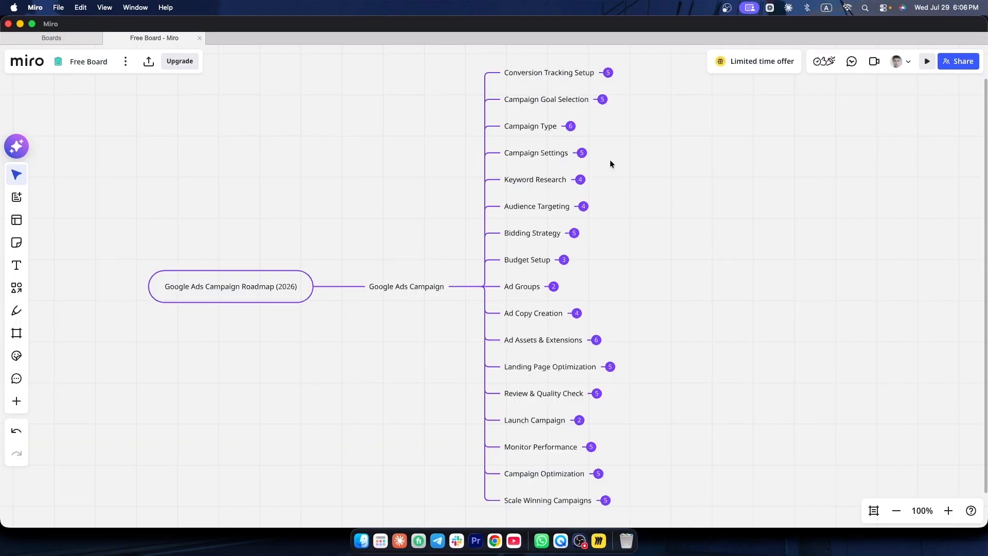
scroll(560, 359, up, 5)
scroll(560, 360, right, 5)
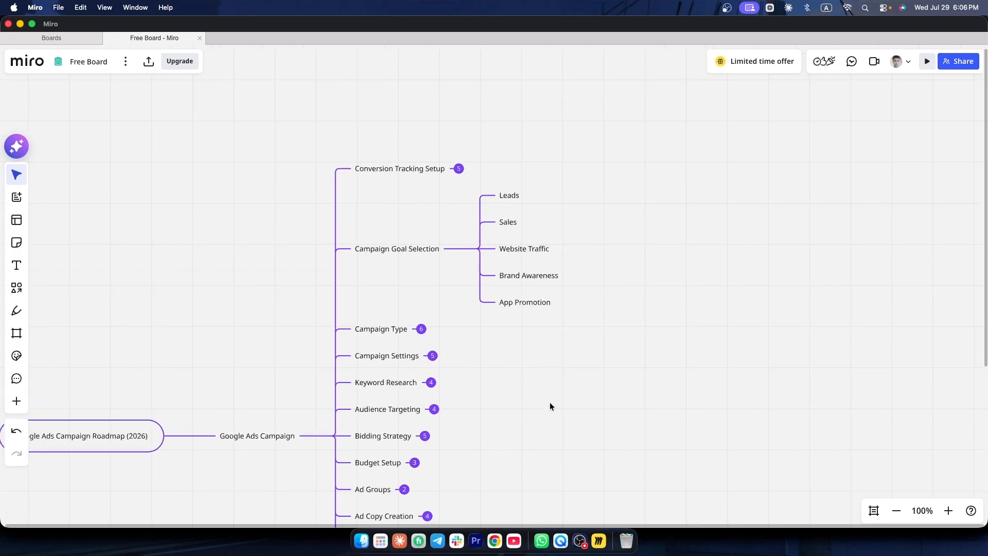
Return to the Google Ads overview and start a new campaign with the Leads objective.
click(495, 539)
click(94, 87)
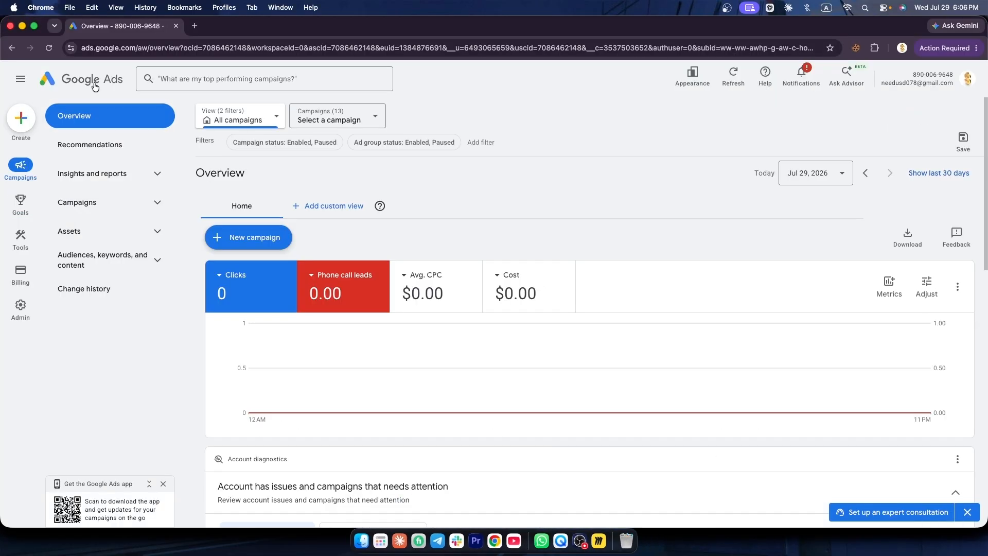
click(262, 240)
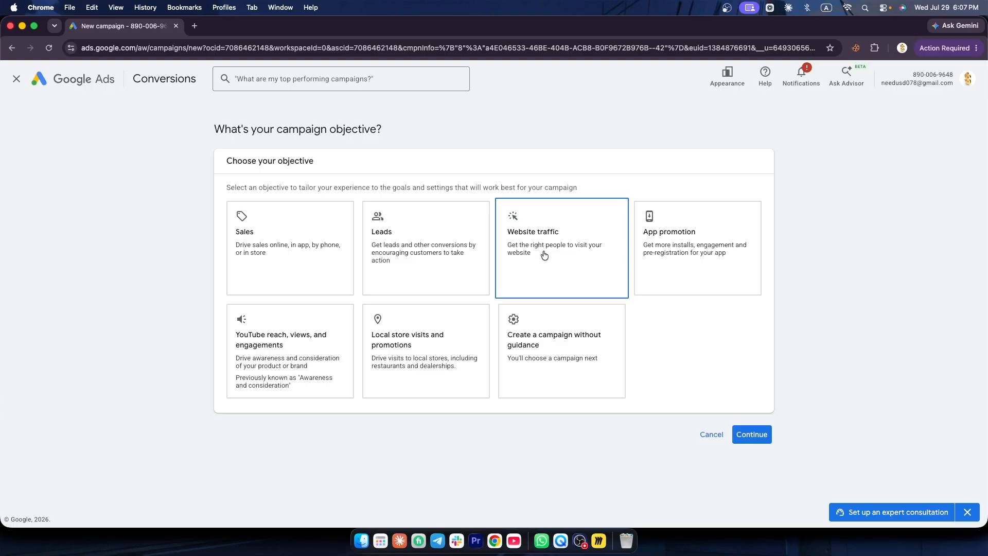
click(479, 293)
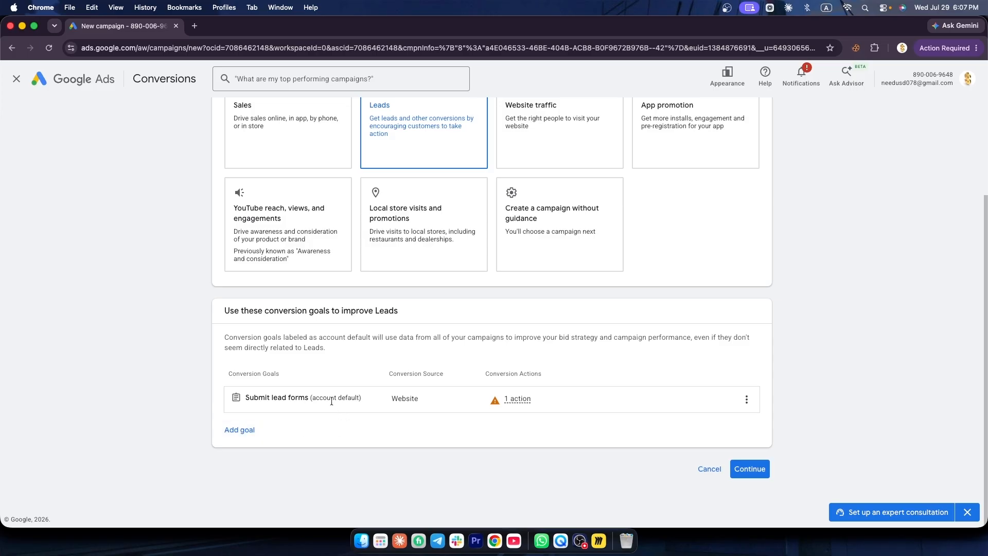
Add Phone call leads to the conversion goals of the Leads campaign.
click(239, 430)
click(275, 438)
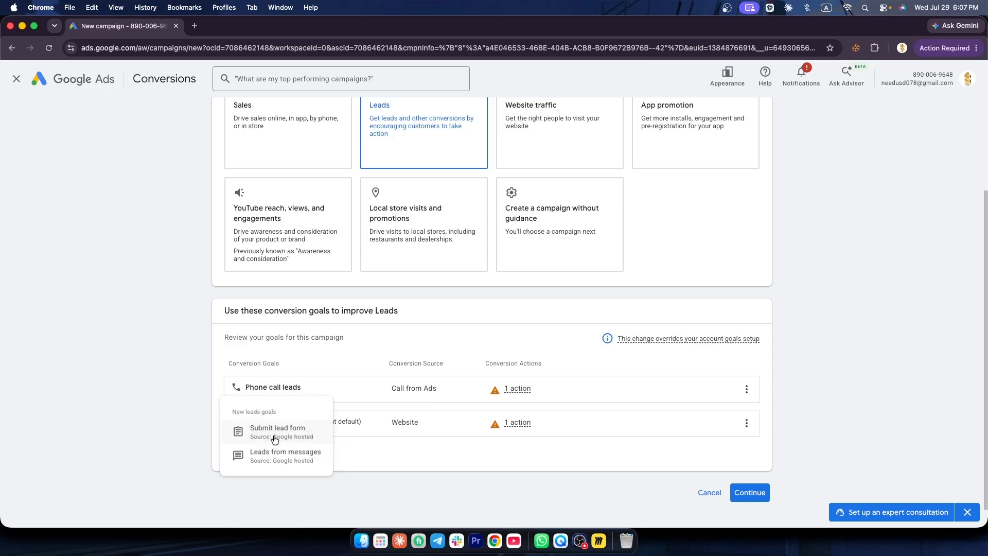
scroll(442, 397, down, 1)
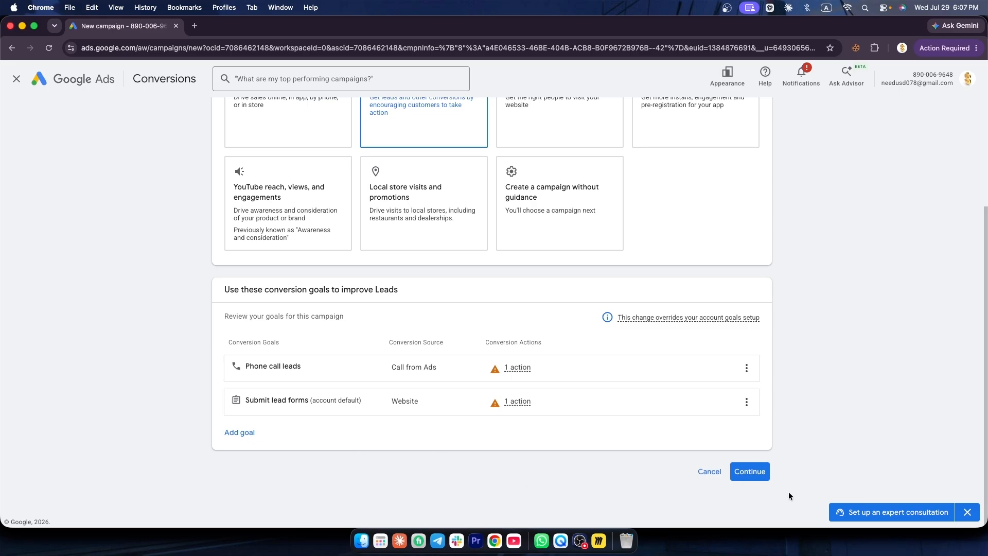
Confirm the campaign's conversion goals and switch to Miro to expand the Campaign Type branch of the roadmap.
click(749, 471)
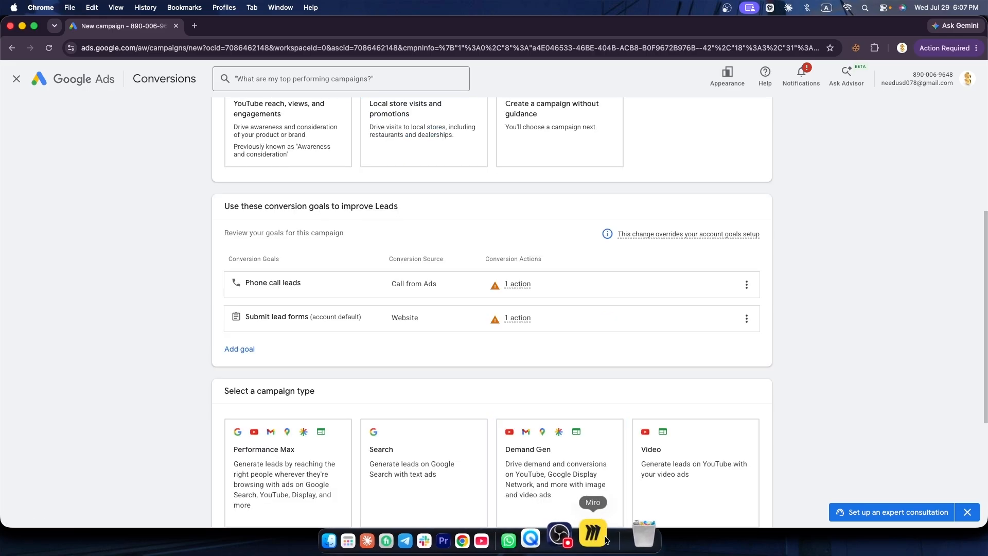
click(605, 539)
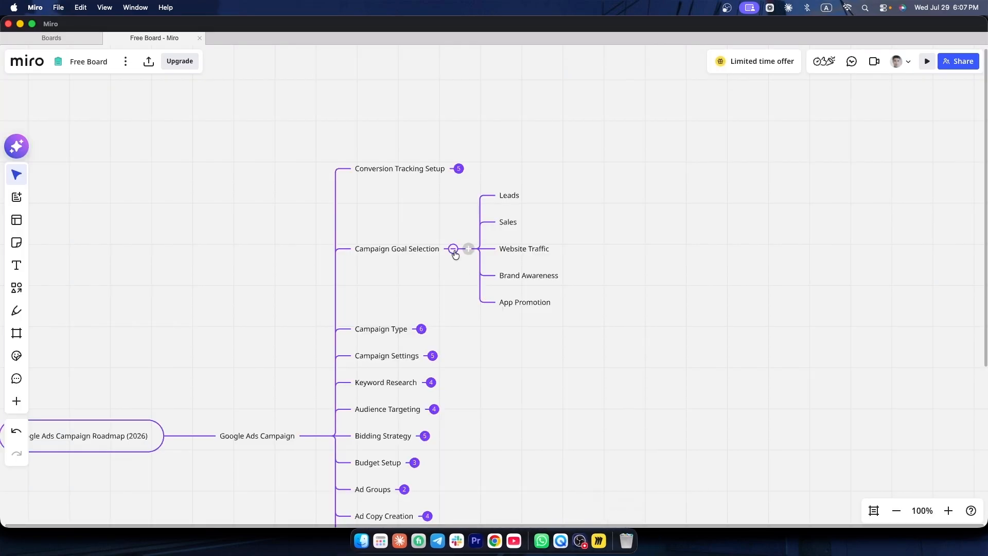
click(453, 251)
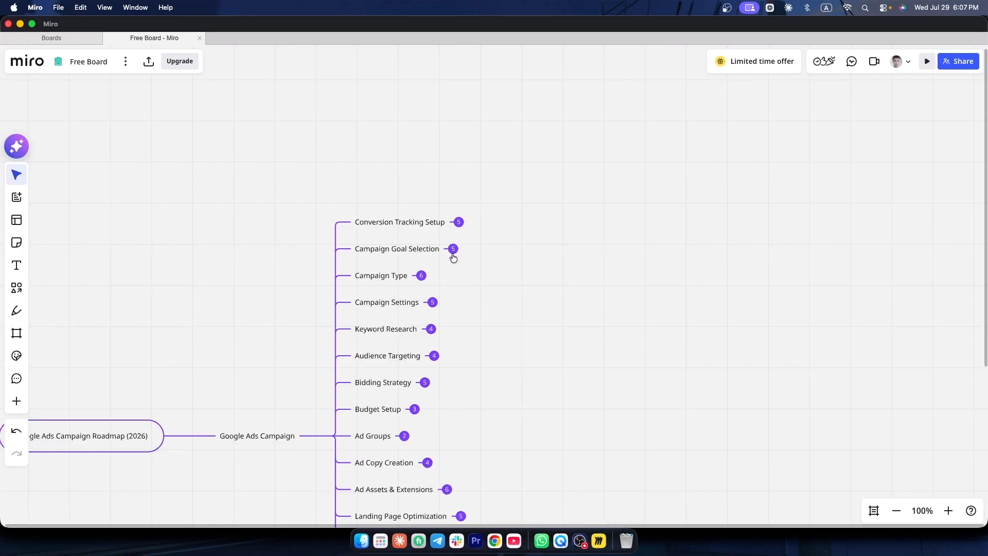
click(425, 276)
Switch back to Google Ads and choose Search as the campaign type for the Leads campaign.
click(495, 540)
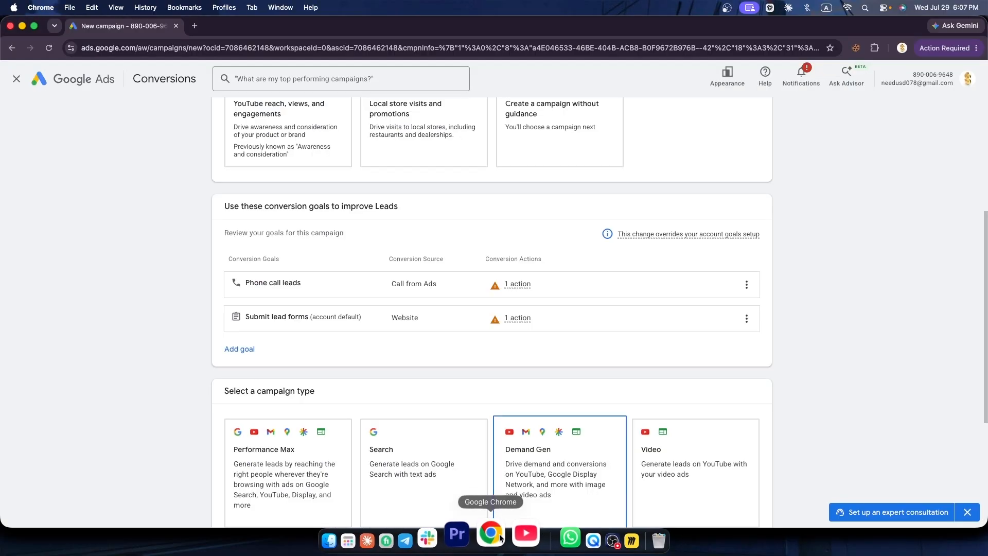
scroll(549, 367, down, 3)
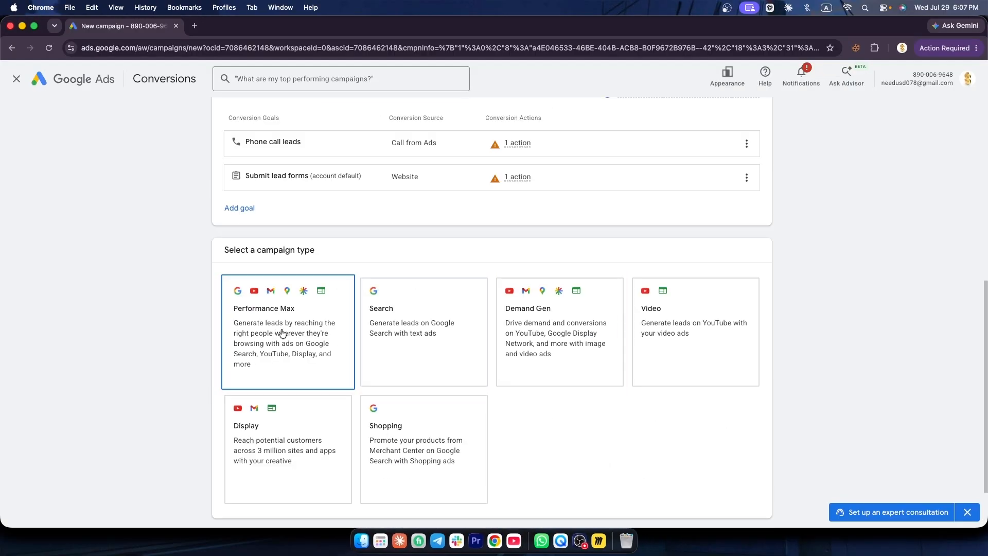
click(315, 335)
click(406, 337)
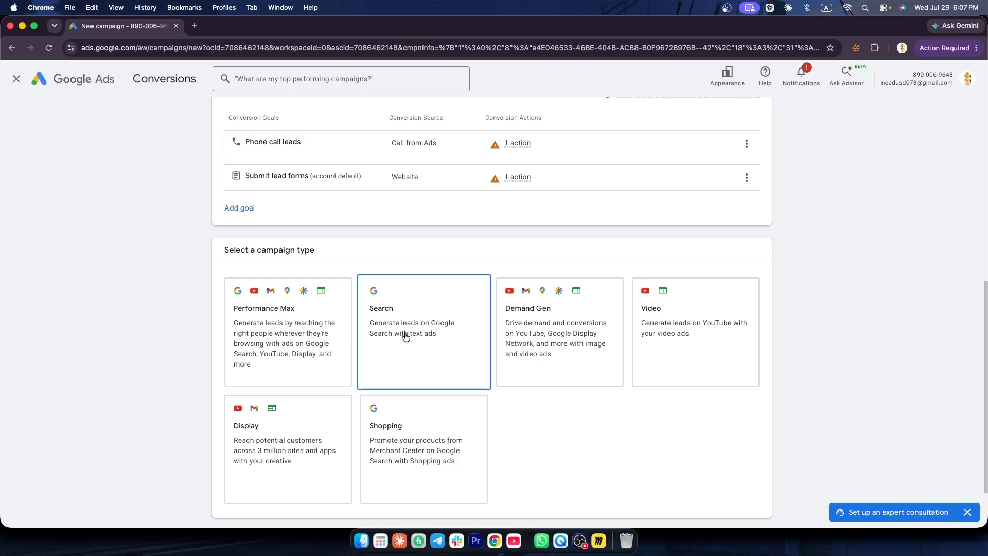
click(341, 337)
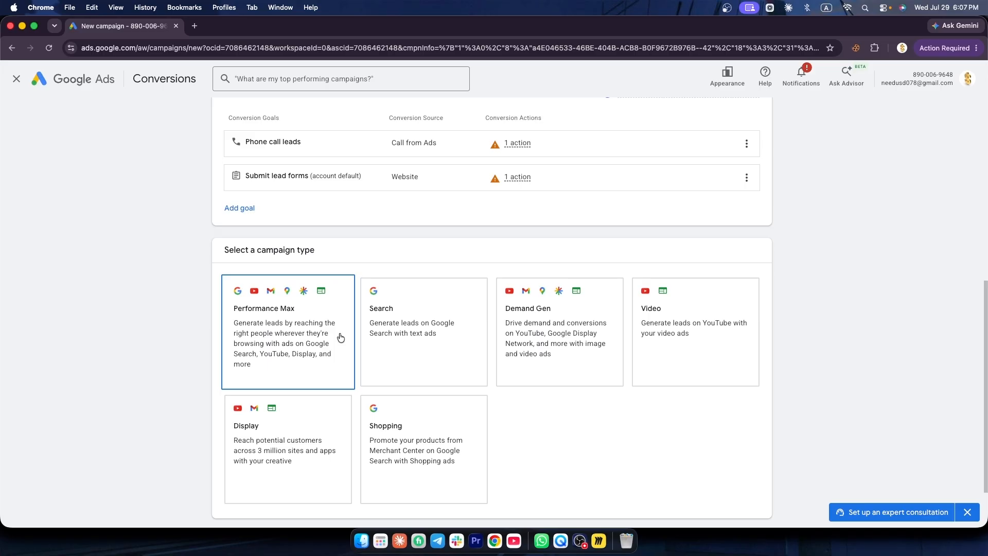
click(421, 353)
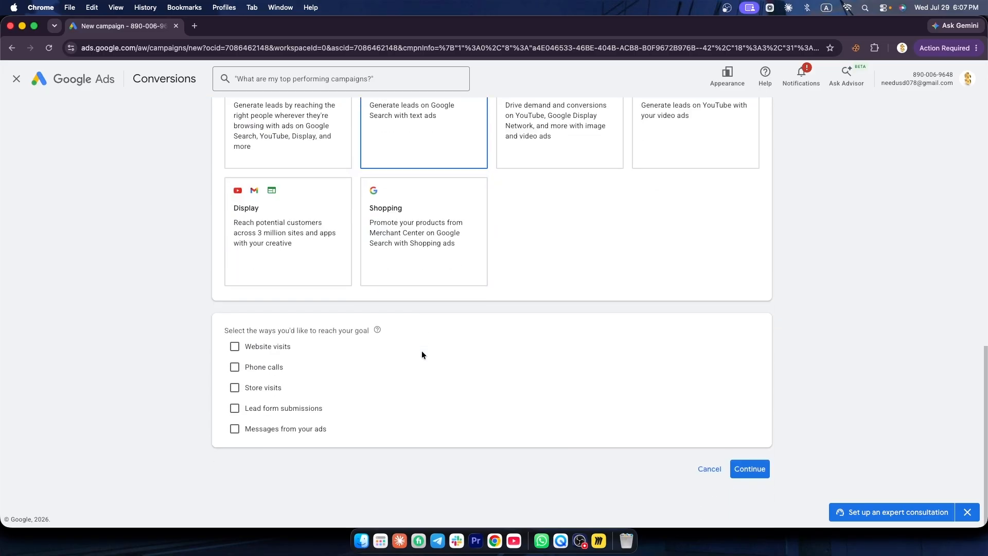
Compare the available campaign types with the Campaign Type branch in Miro and return to Google Ads.
scroll(421, 354, up, 3)
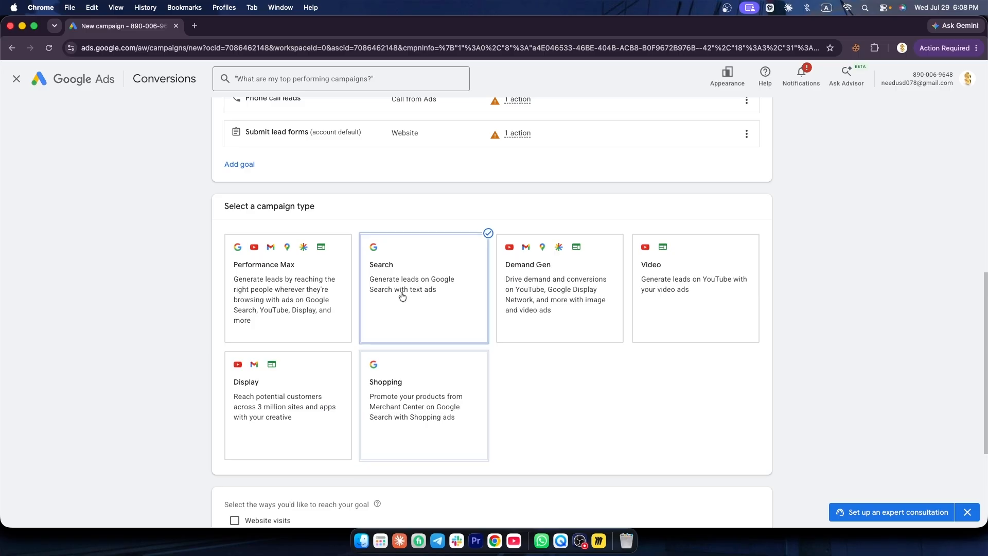
click(605, 538)
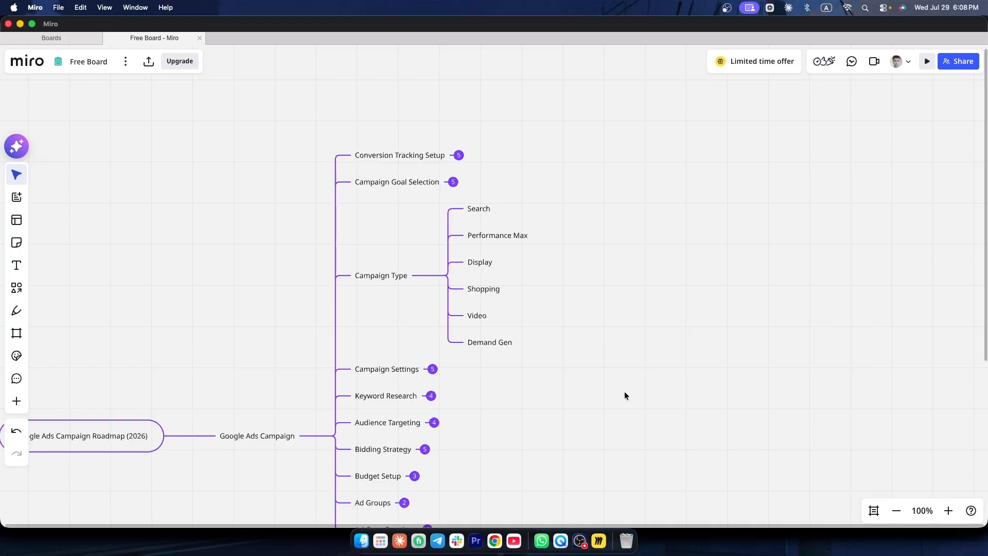
click(494, 539)
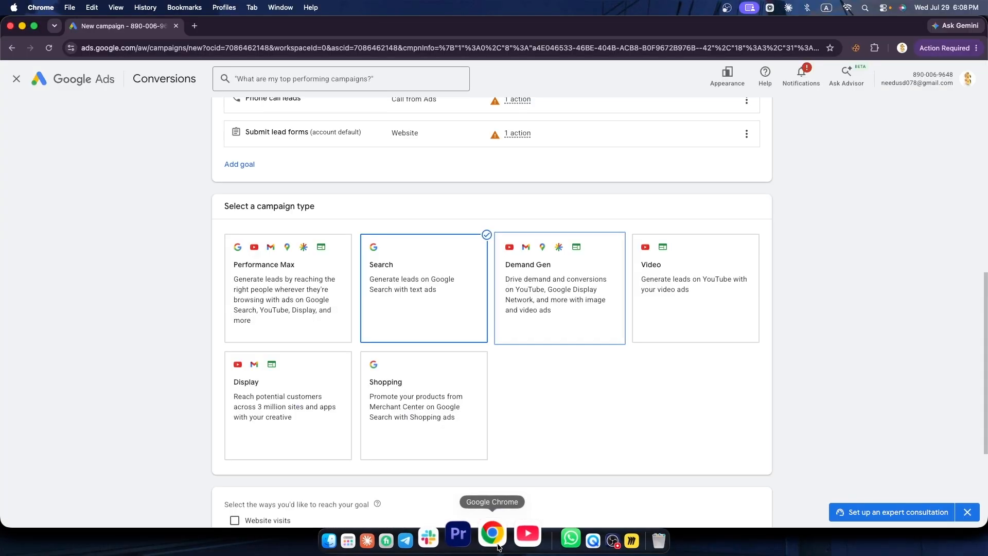
Reselect Search as the campaign type and enable Phone calls as the way to reach the goal.
click(433, 313)
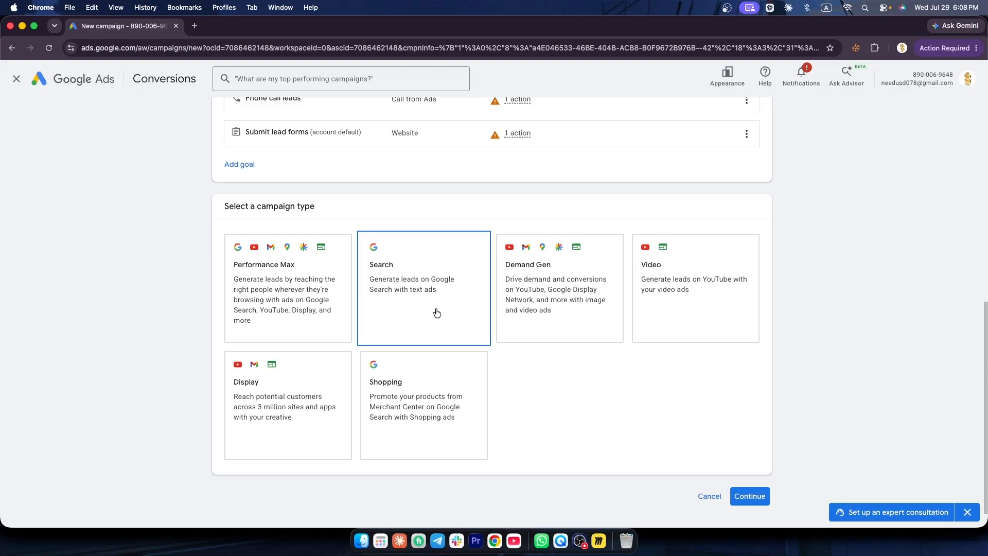
click(750, 497)
click(431, 278)
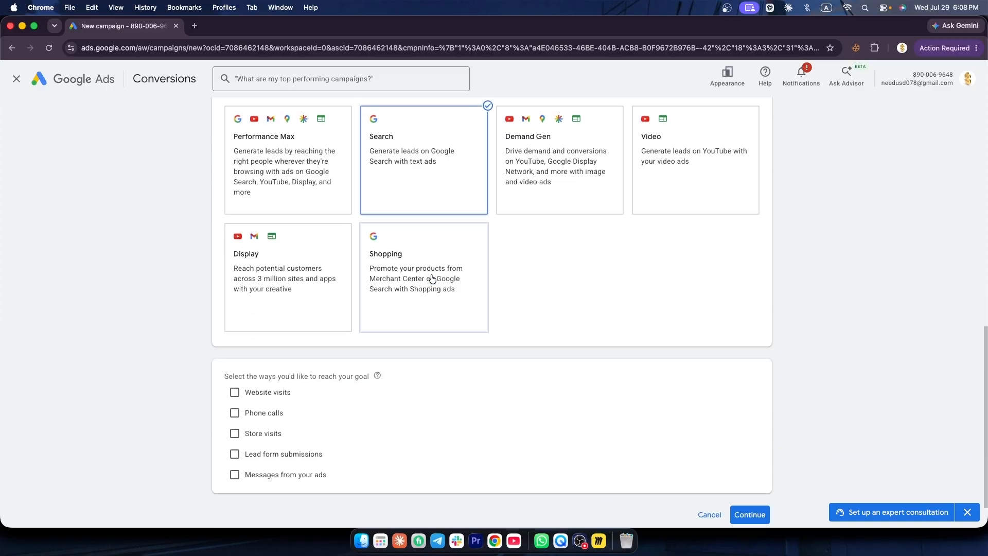
click(269, 367)
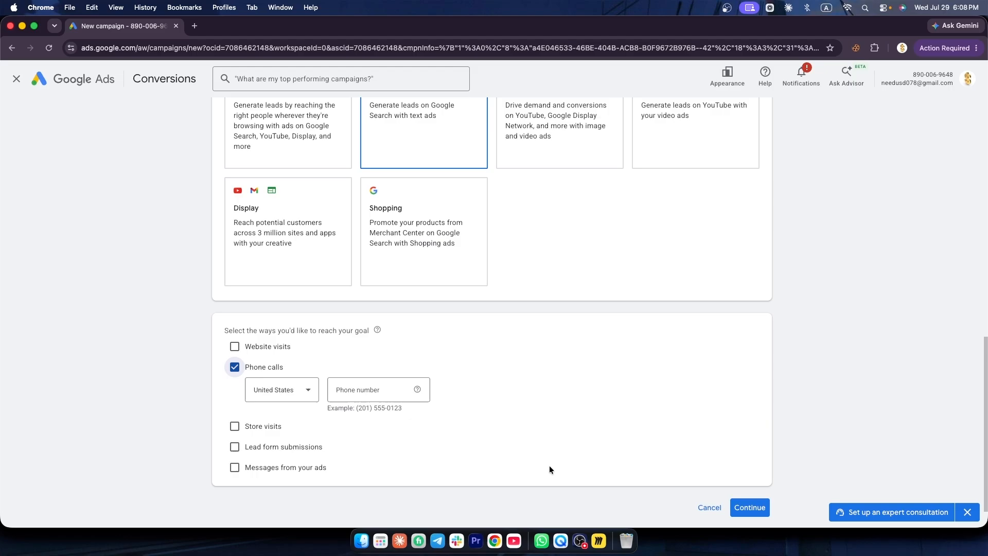
Keep the campaign name Leads-Search-14 and continue to the Bidding settings.
click(757, 510)
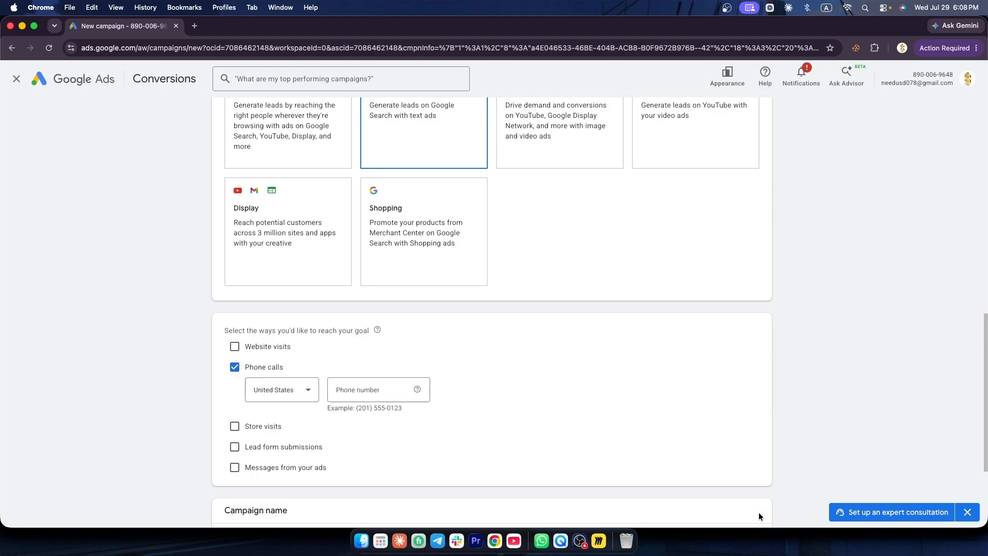
click(310, 405)
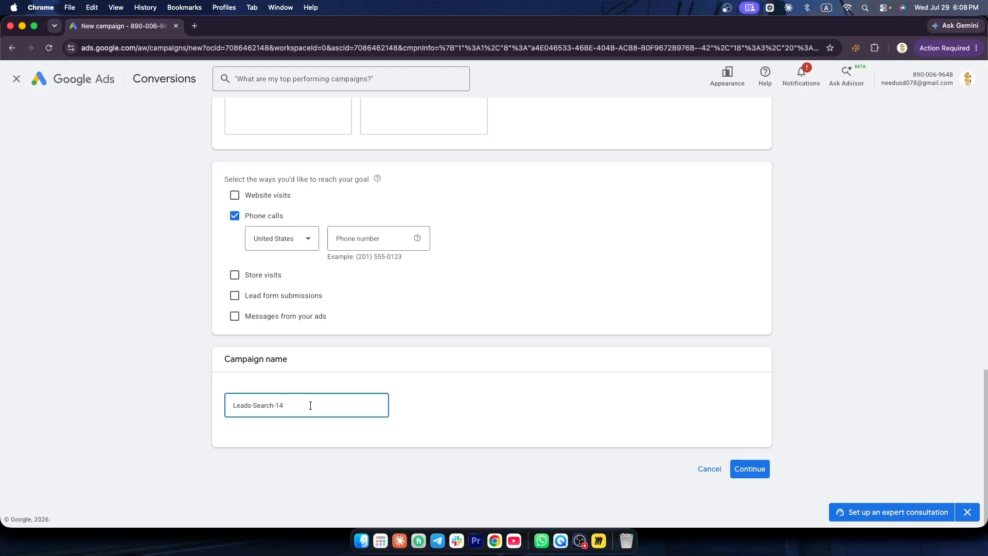
click(747, 469)
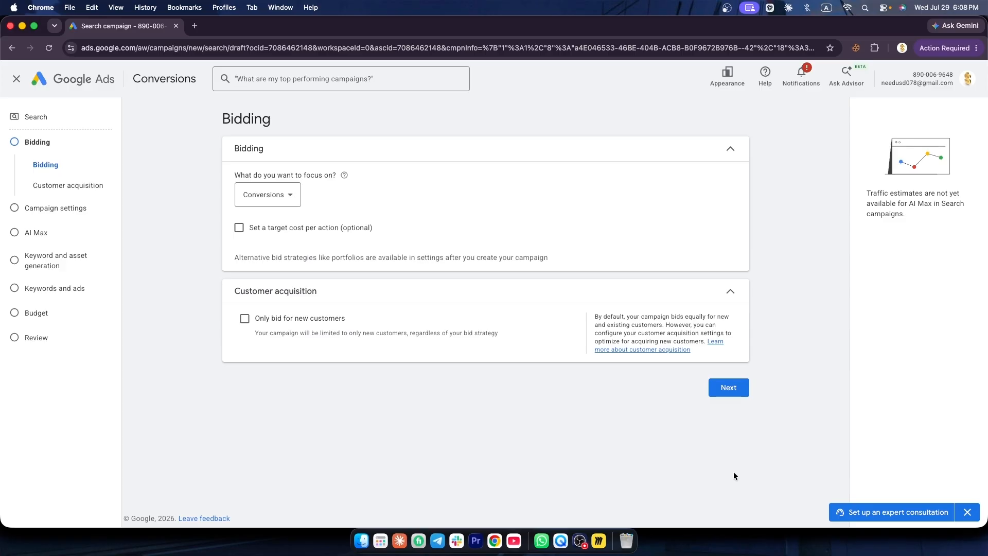
Compare the bidding focus options and set the campaign's bidding focus to Clicks.
click(286, 193)
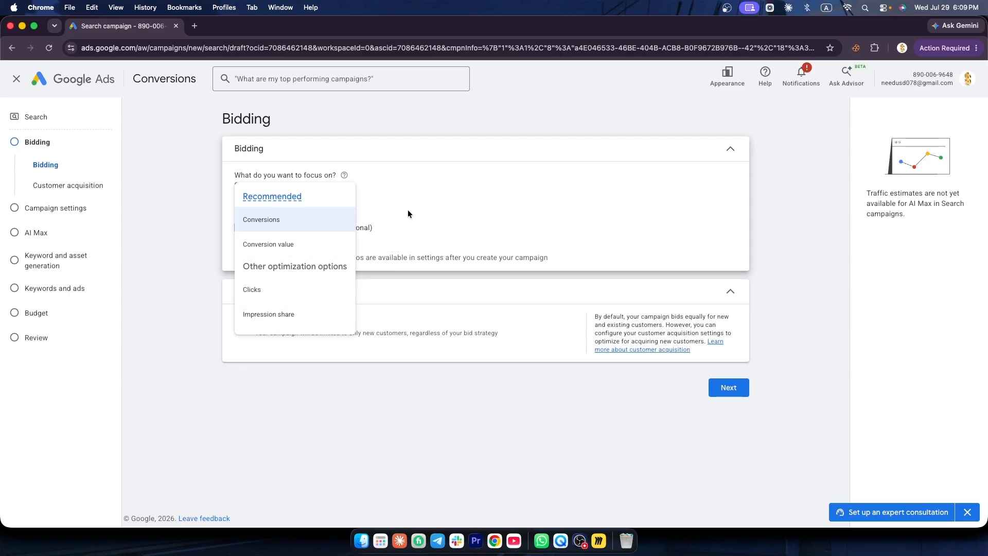
click(429, 211)
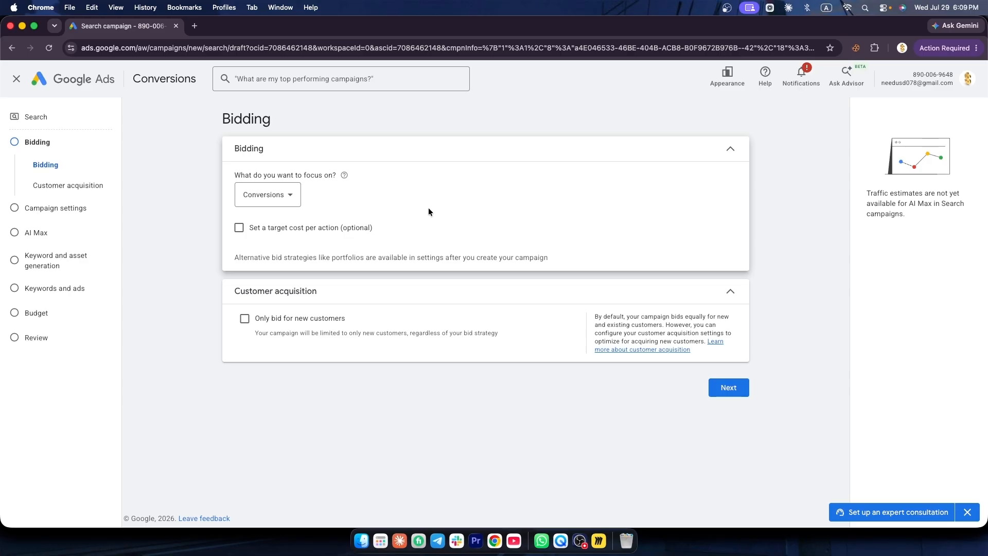
click(268, 194)
click(268, 293)
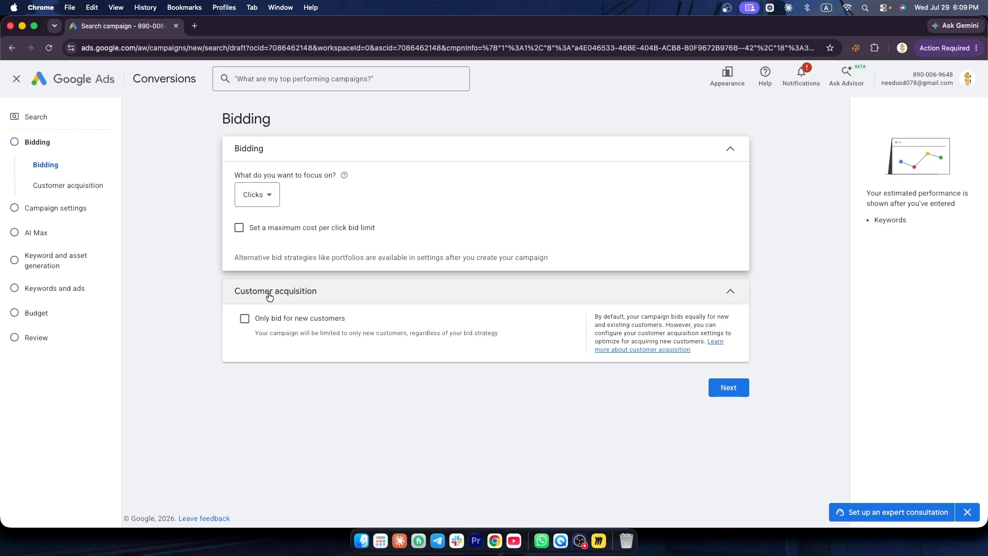
click(261, 201)
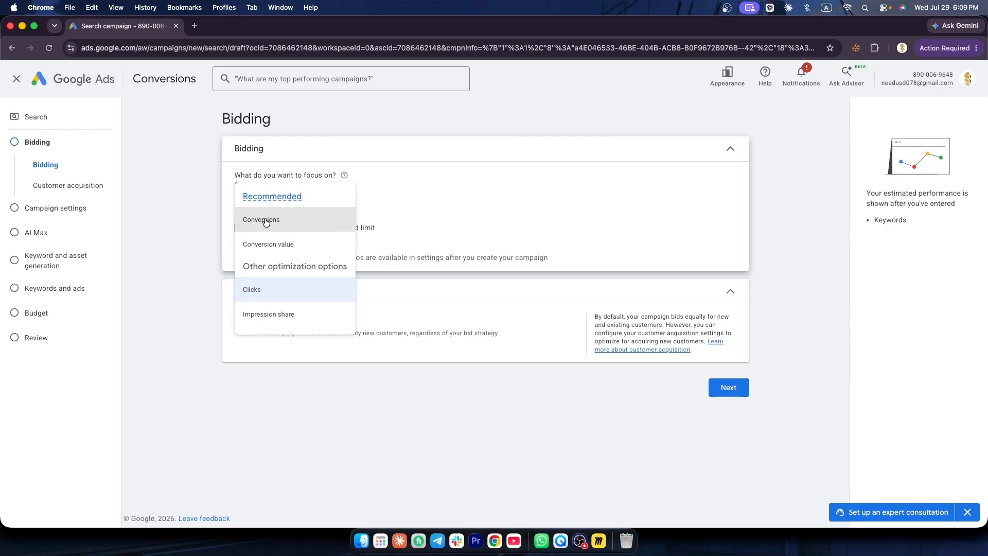
click(265, 222)
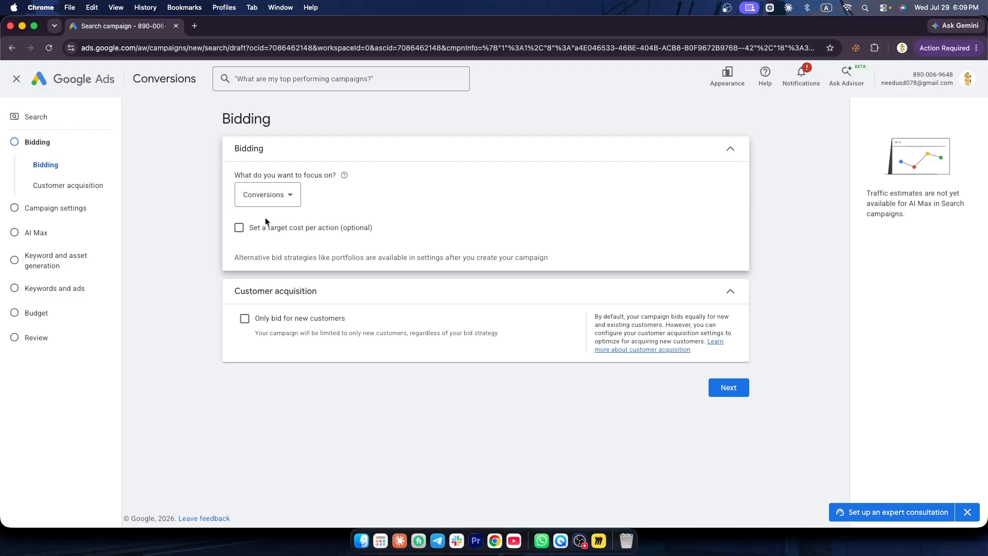
click(262, 195)
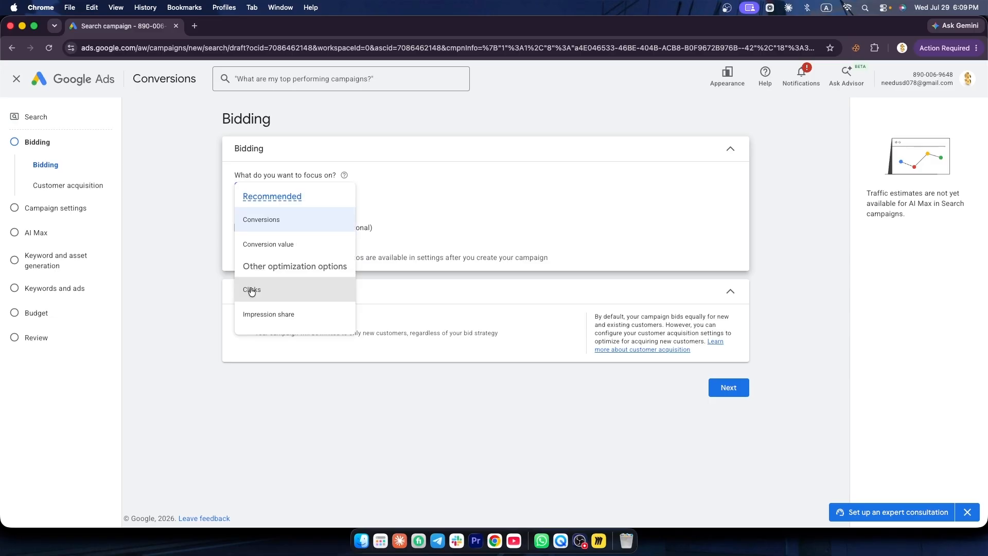
click(252, 288)
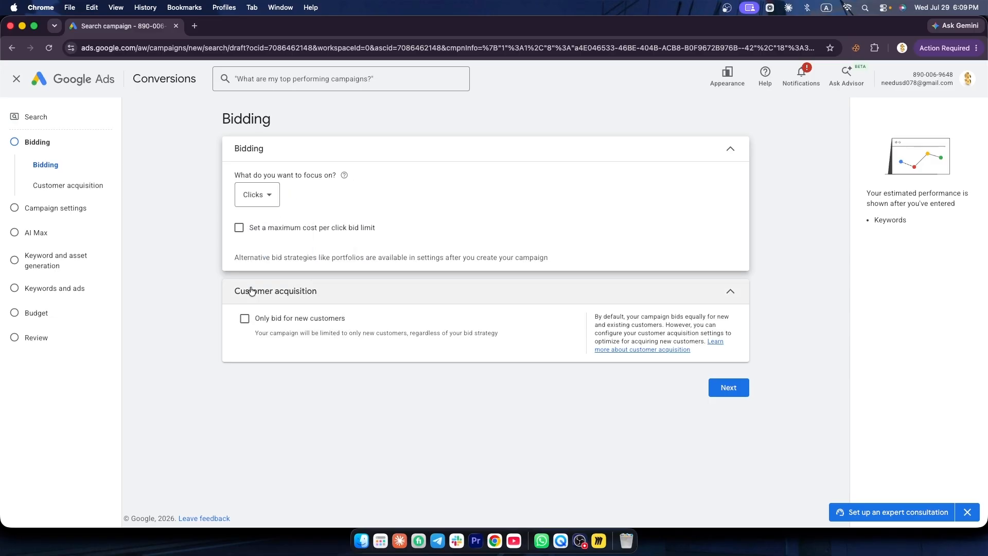
Try out a maximum cost per click bid limit and turn the limit off again.
click(239, 227)
click(272, 267)
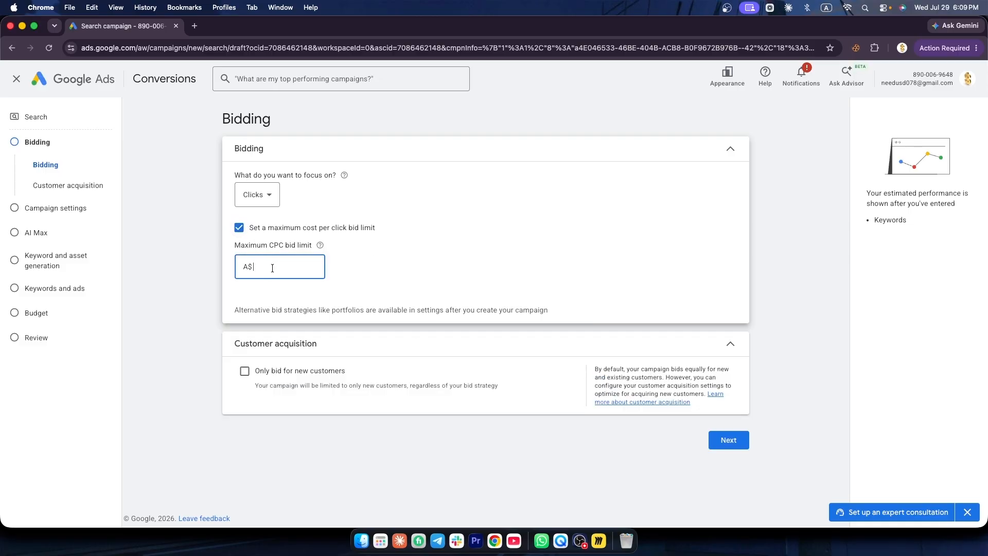
text(2)
text(2)
text(5)
key(BackSpace)
key(BackSpace)
click(246, 233)
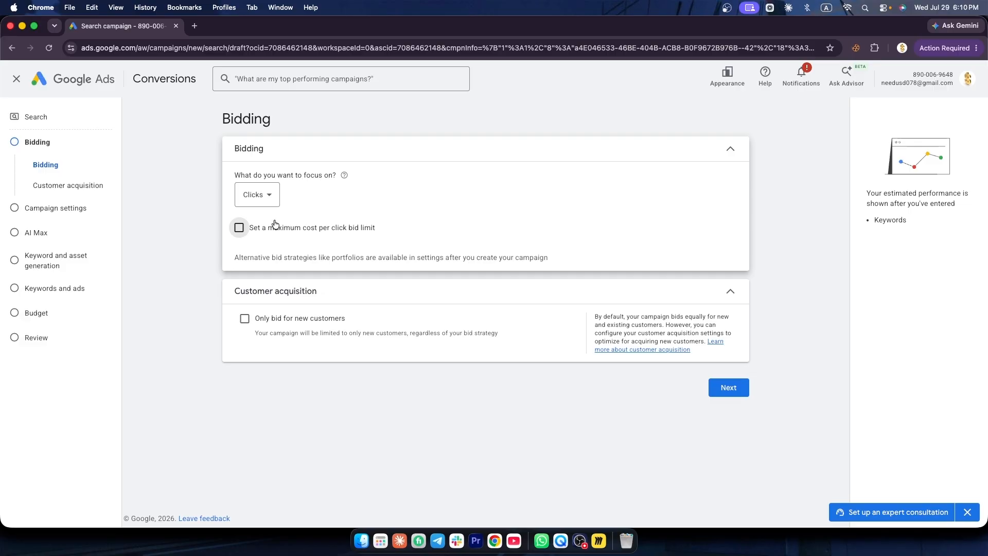
click(239, 227)
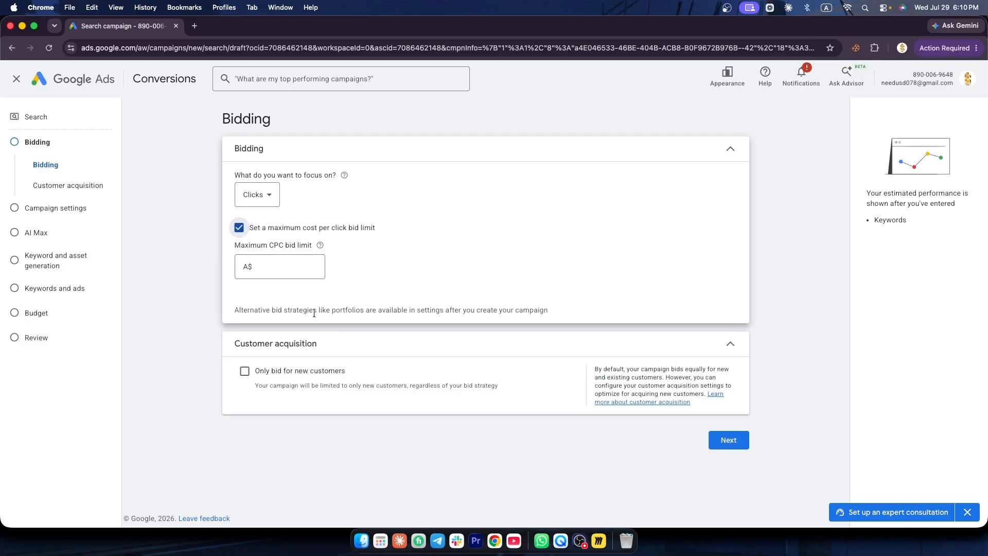
click(239, 228)
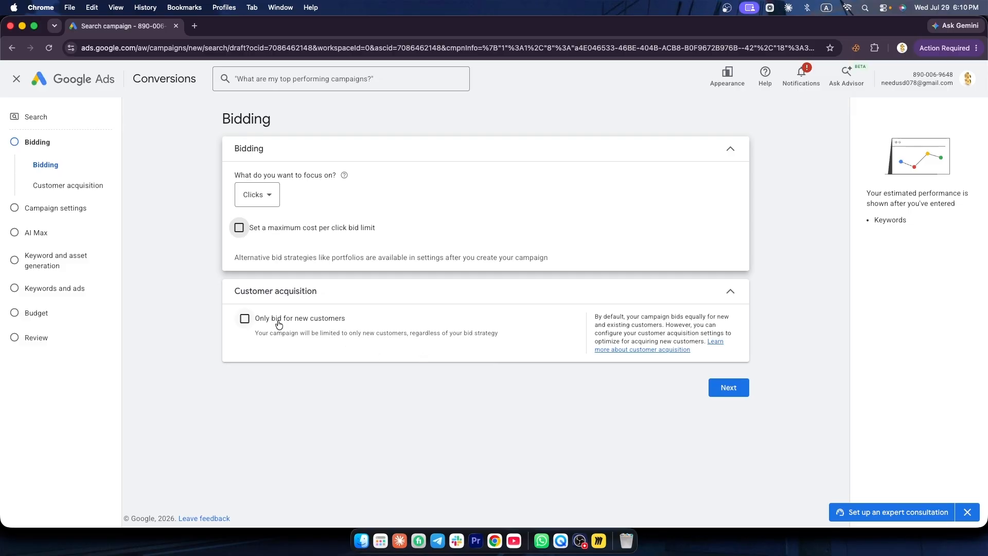
Continue to Campaign settings, expand the location options, and open the advanced search for entering another location.
click(736, 392)
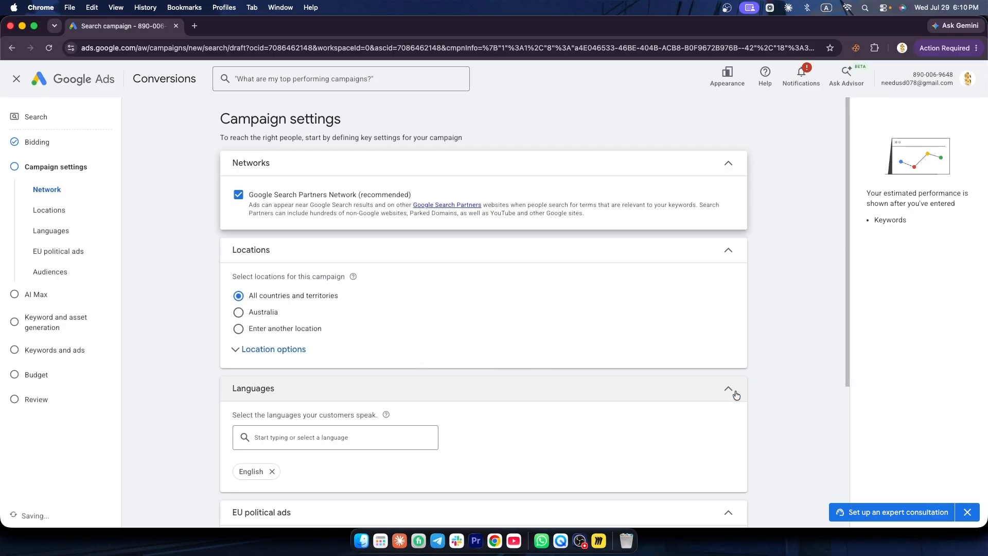
click(248, 349)
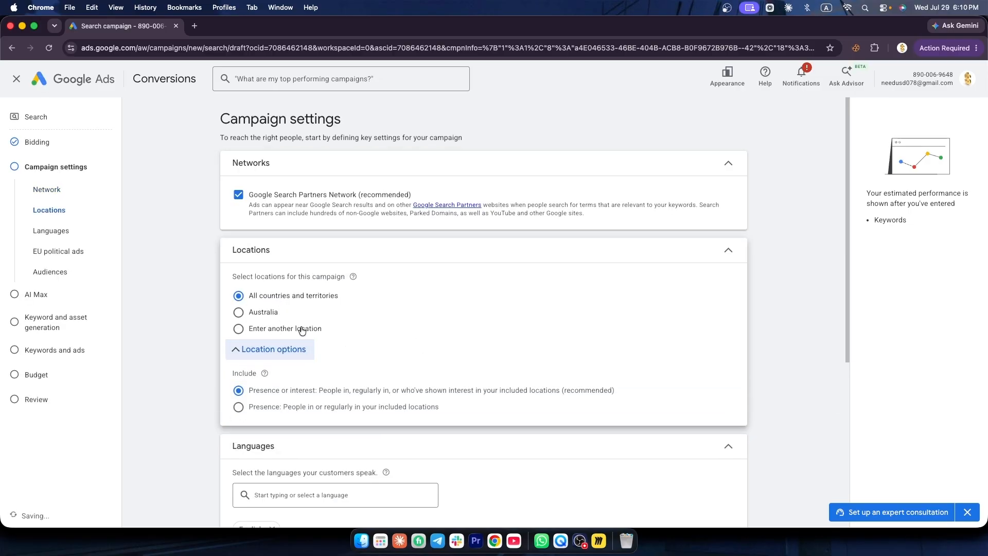
scroll(261, 324, down, 1)
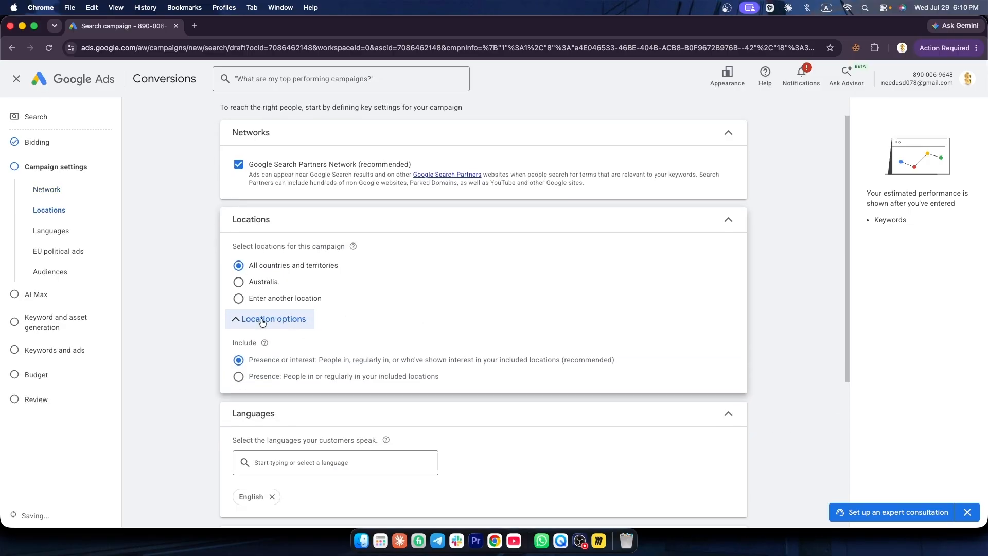
click(239, 299)
click(446, 339)
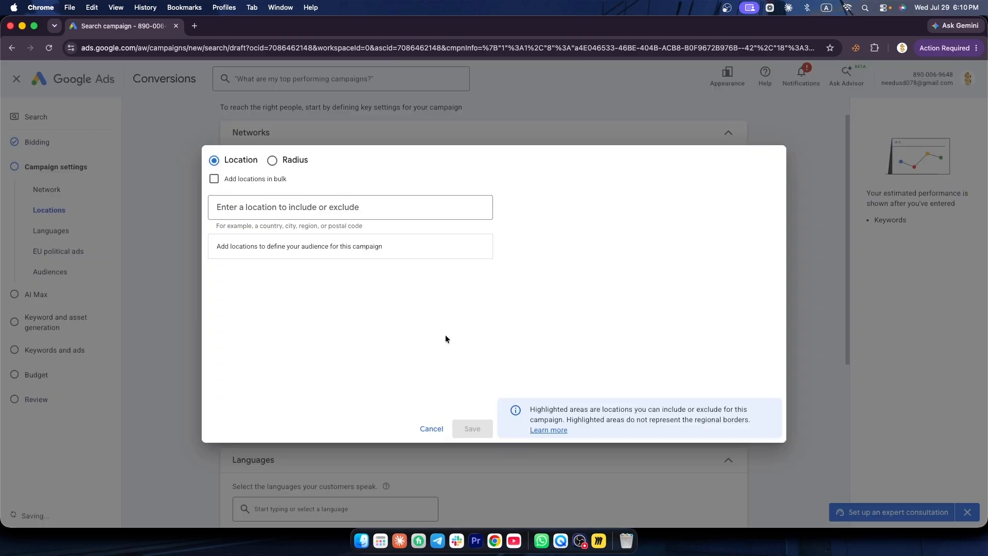
Enable adding locations in bulk, check the Radius option, and return to Location targeting.
click(214, 179)
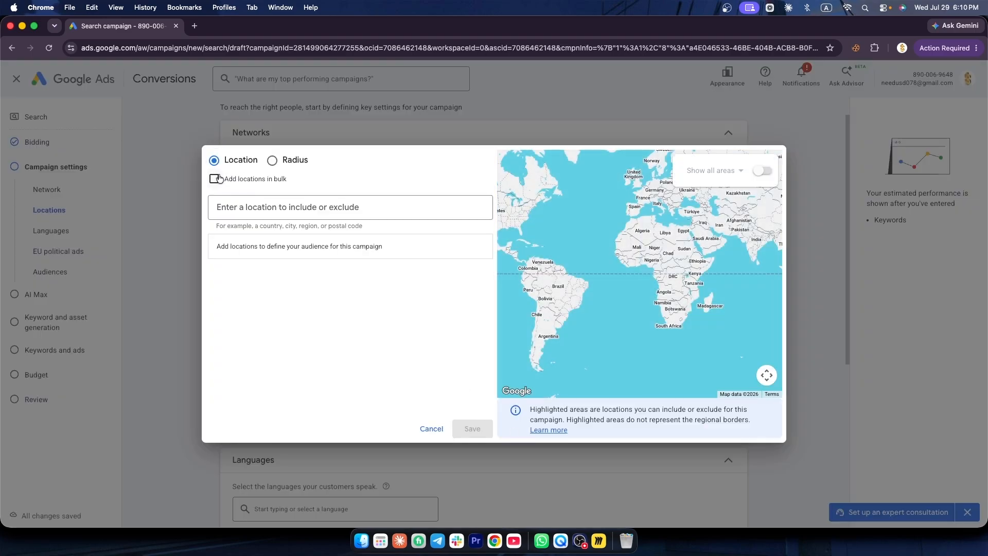
click(288, 162)
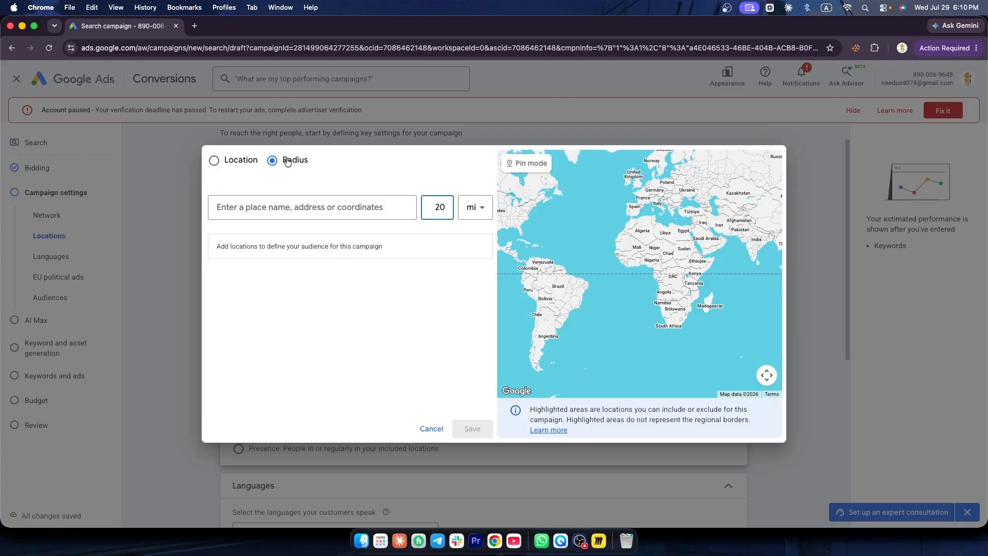
click(214, 160)
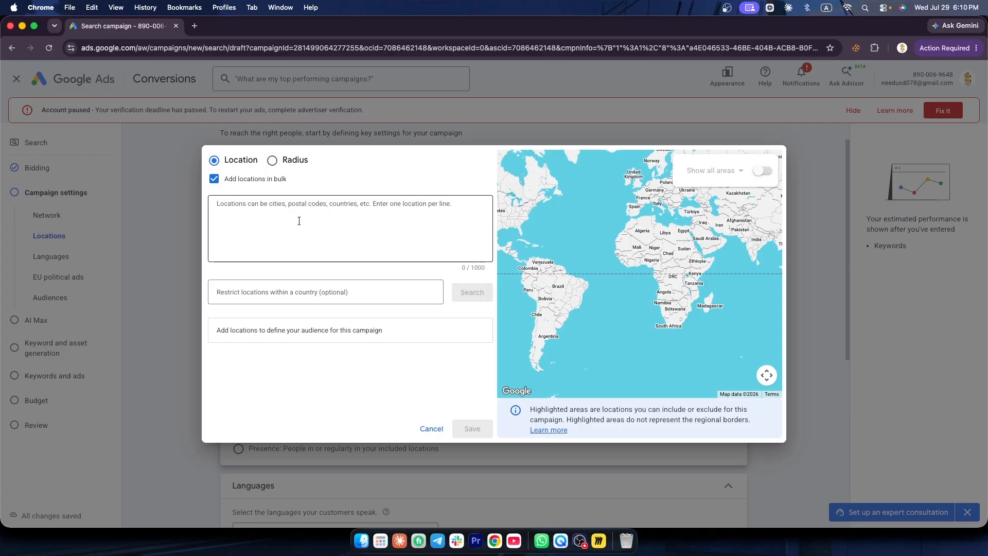
Cancel the advanced location search and set the location option to Presence: People in or regularly in your included locations.
click(431, 429)
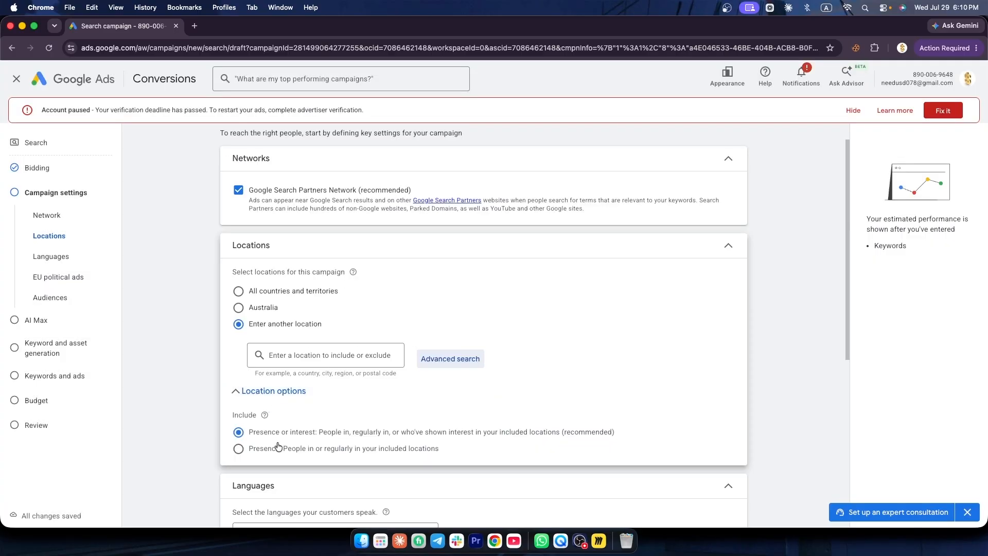
click(239, 449)
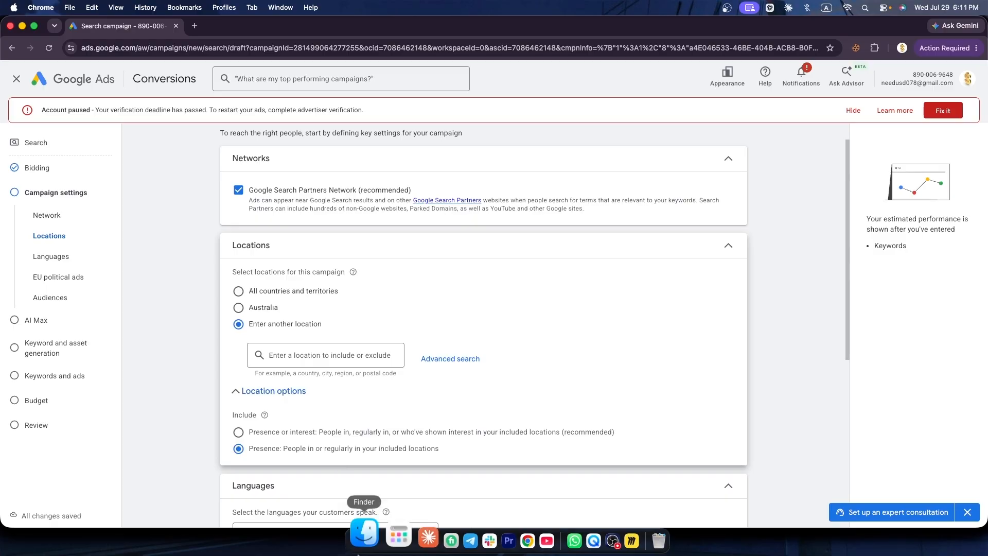
Add Danish to the languages the campaign's customers speak, alongside English.
scroll(332, 371, down, 5)
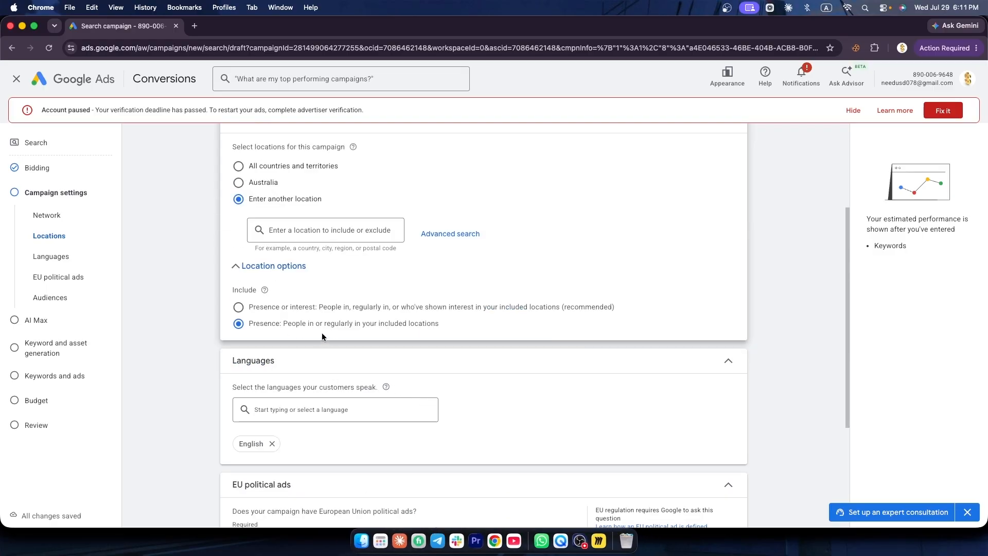
scroll(326, 309, down, 4)
click(302, 308)
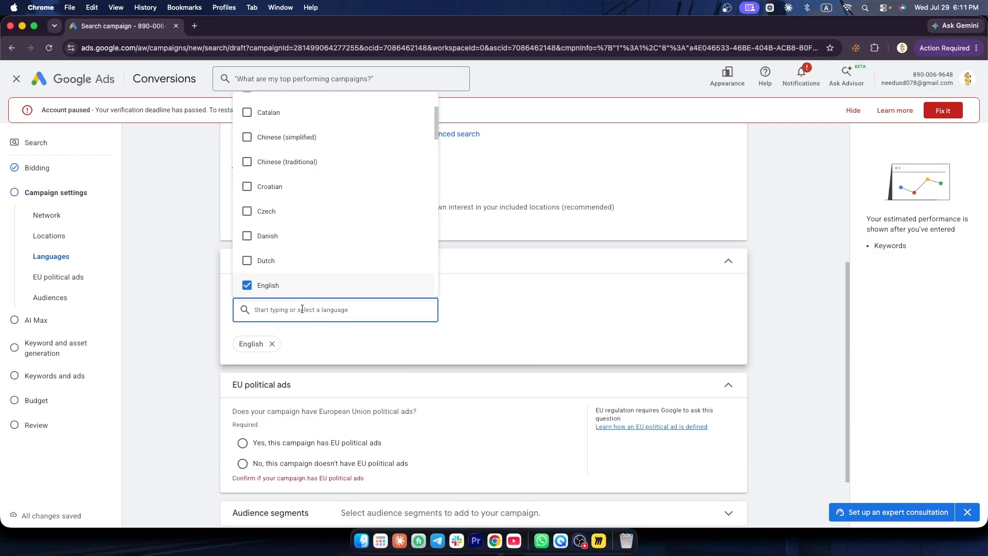
click(282, 236)
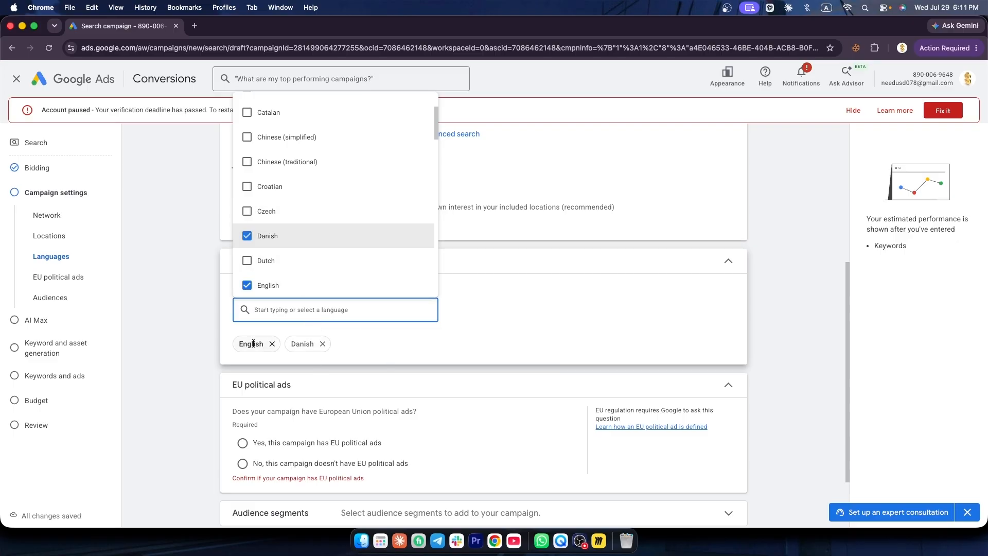
Switch to the Miro roadmap, expand the Campaign Settings branch to review its items, and return to Google Ads in Chrome.
click(596, 534)
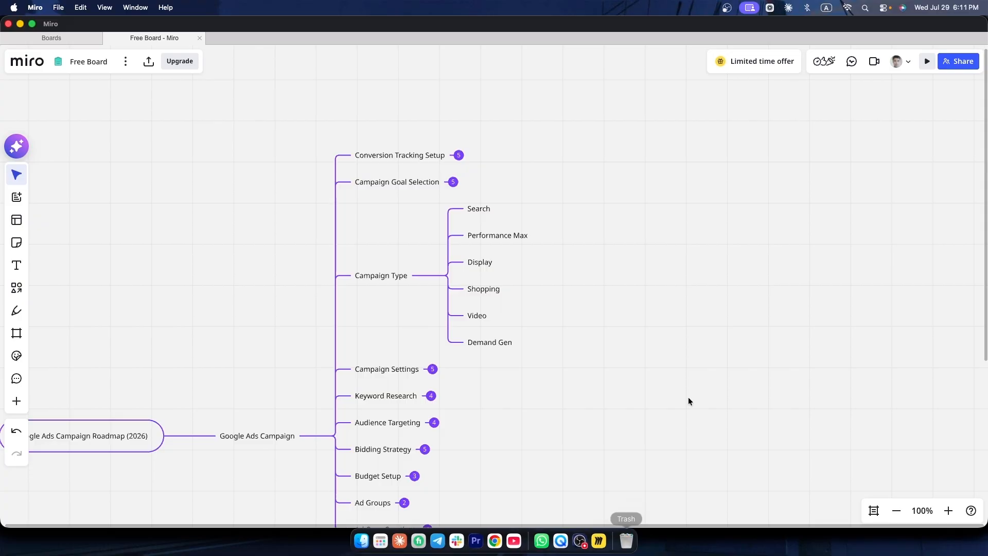
click(432, 369)
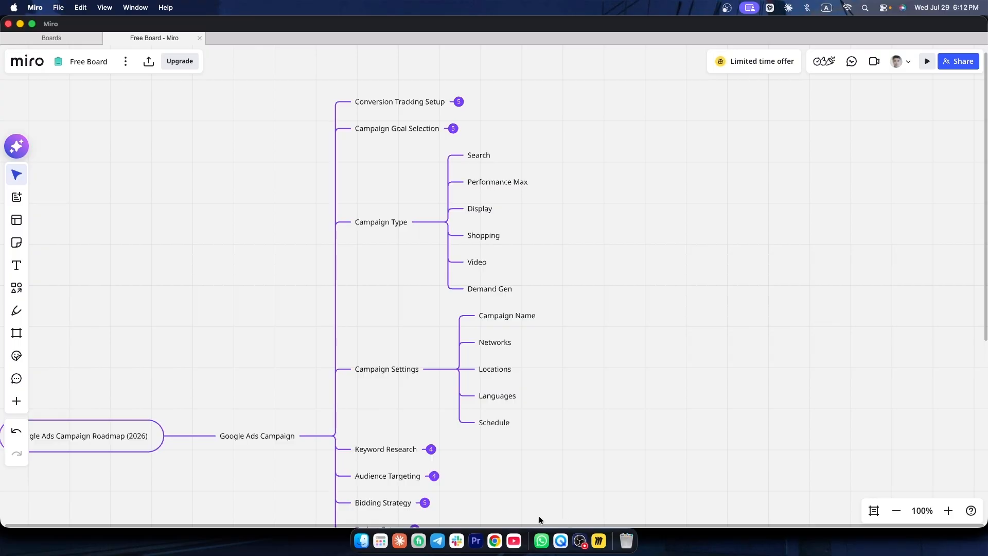
click(503, 534)
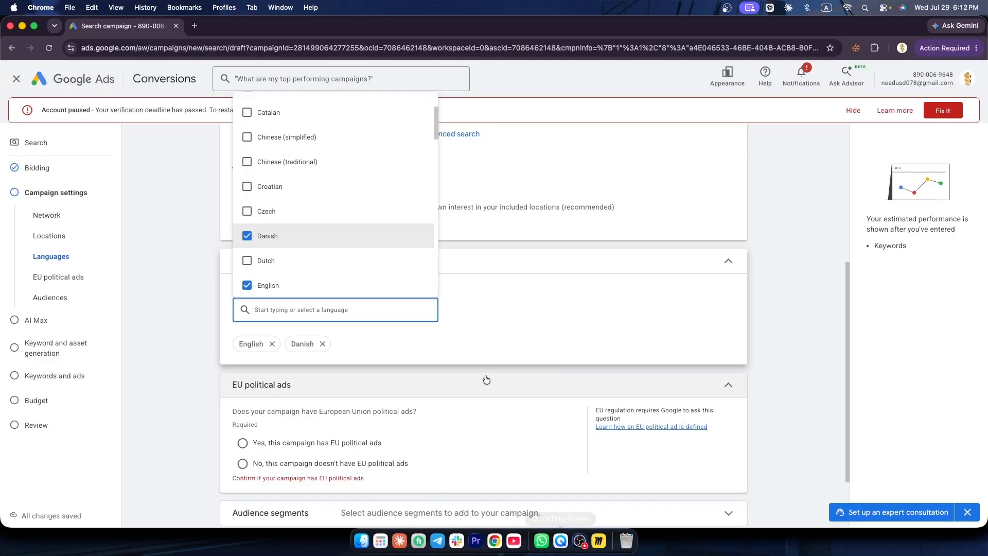
Declare that the campaign doesn't have EU political ads and expand the Audience segments section down to its targeting setting.
scroll(453, 355, down, 2)
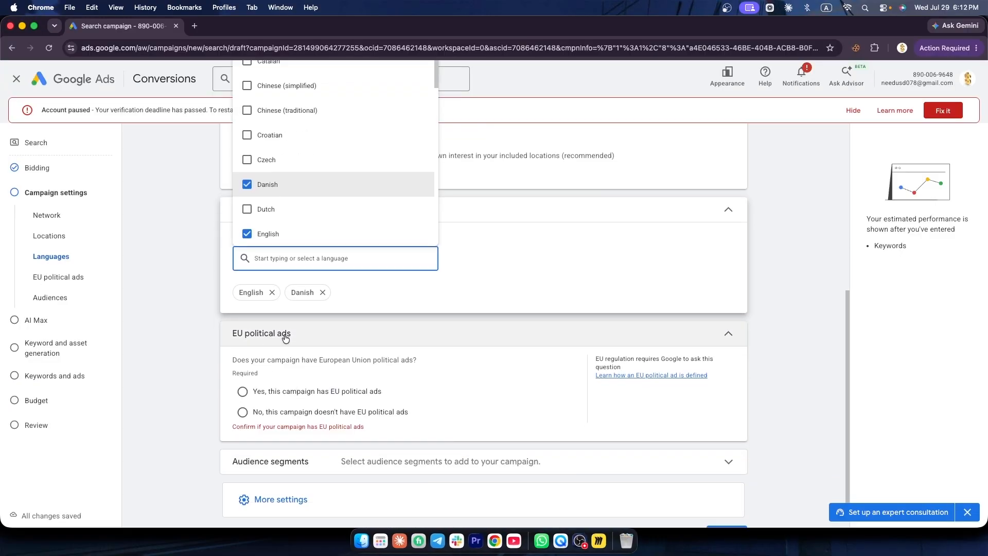
click(240, 410)
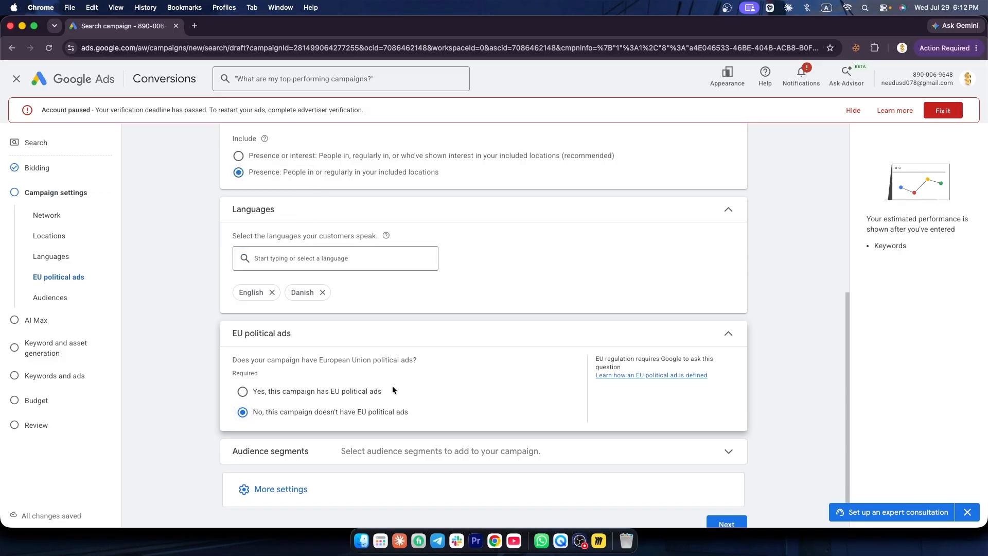
click(509, 430)
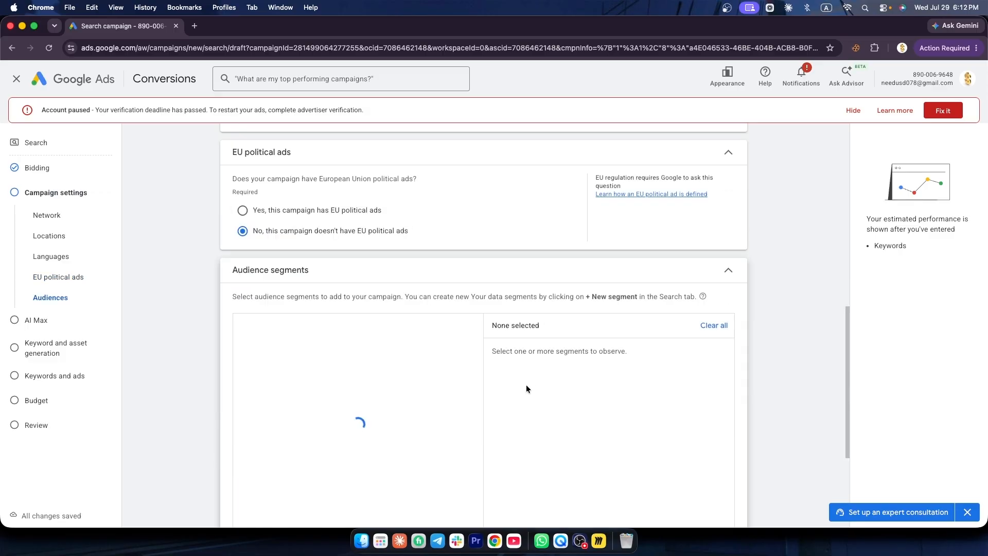
scroll(558, 350, down, 5)
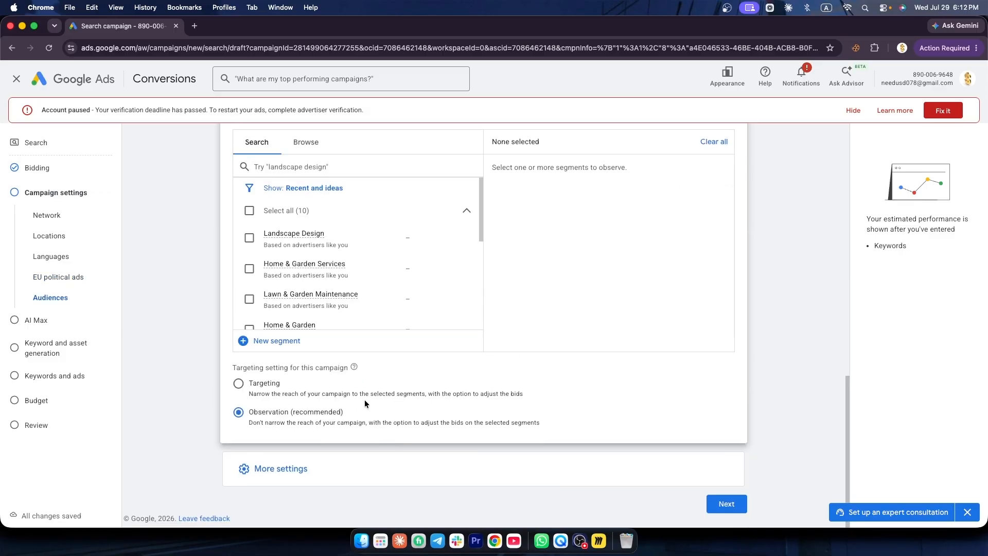
Expand the additional campaign settings and set the ad schedule's days to Mondays - Fridays.
click(355, 458)
scroll(369, 412, down, 3)
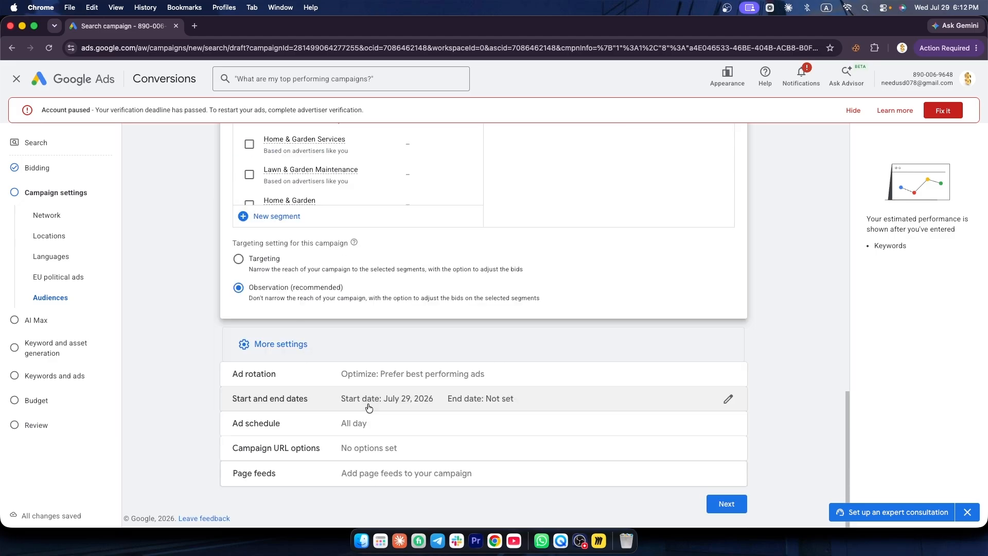
click(726, 425)
click(286, 430)
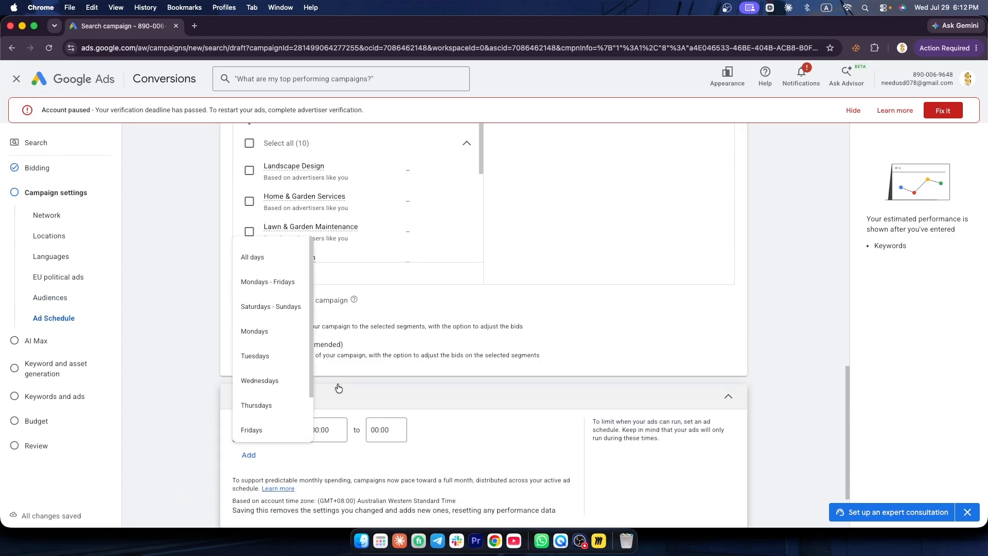
click(262, 282)
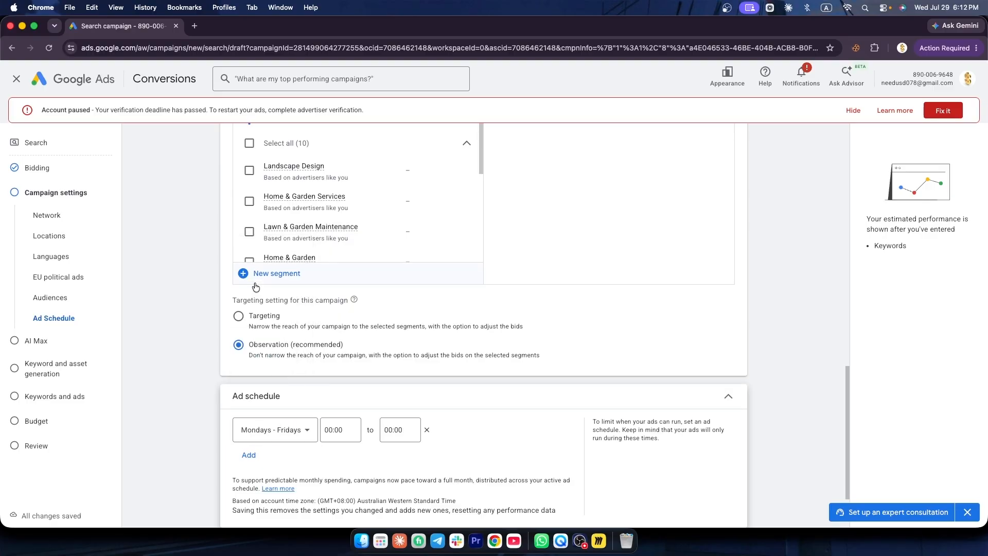
Set the Mondays - Fridays ad schedule to run from 08:00 to 22:00.
click(337, 429)
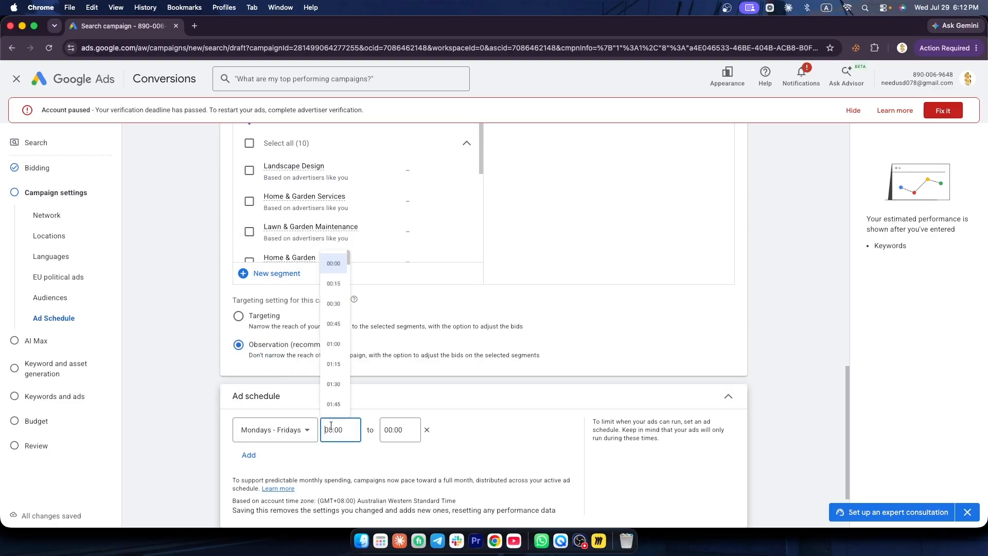
scroll(340, 337, down, 10)
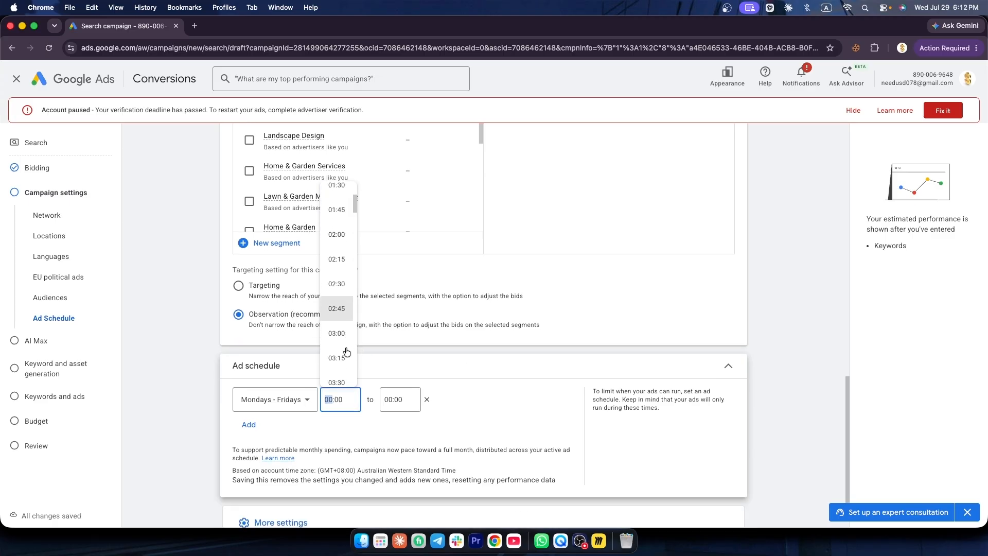
scroll(347, 360, down, 5)
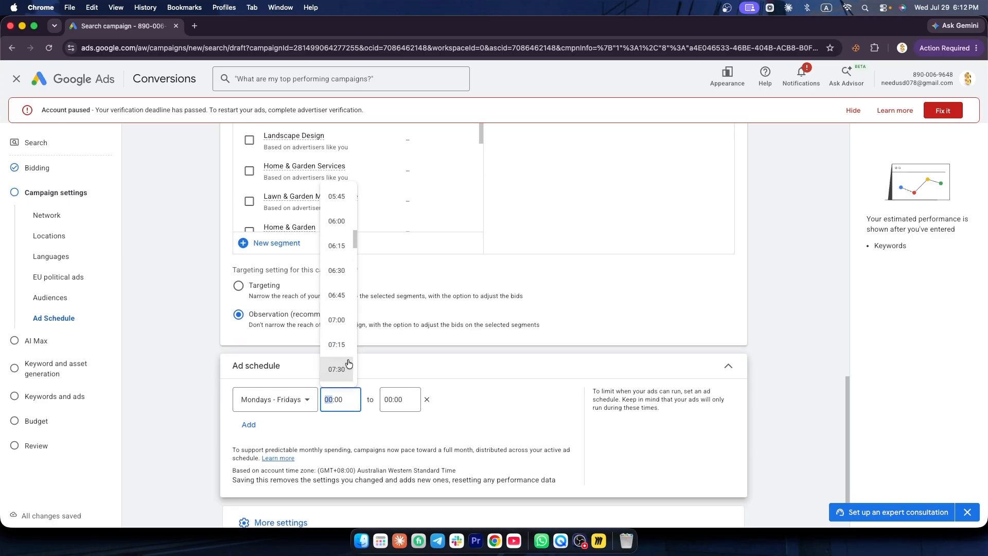
click(336, 385)
click(393, 399)
scroll(413, 334, down, 5)
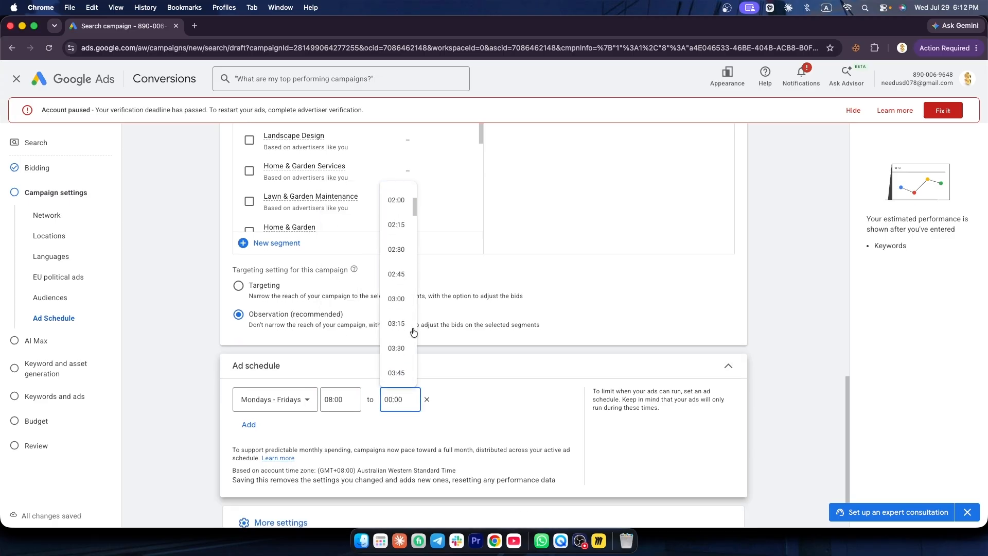
scroll(413, 334, down, 20)
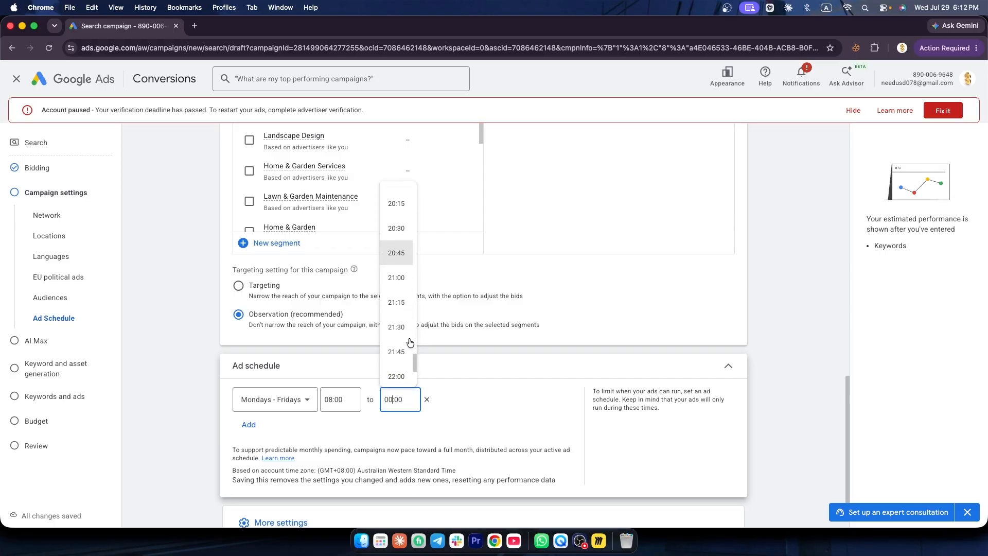
scroll(404, 341, up, 2)
click(398, 261)
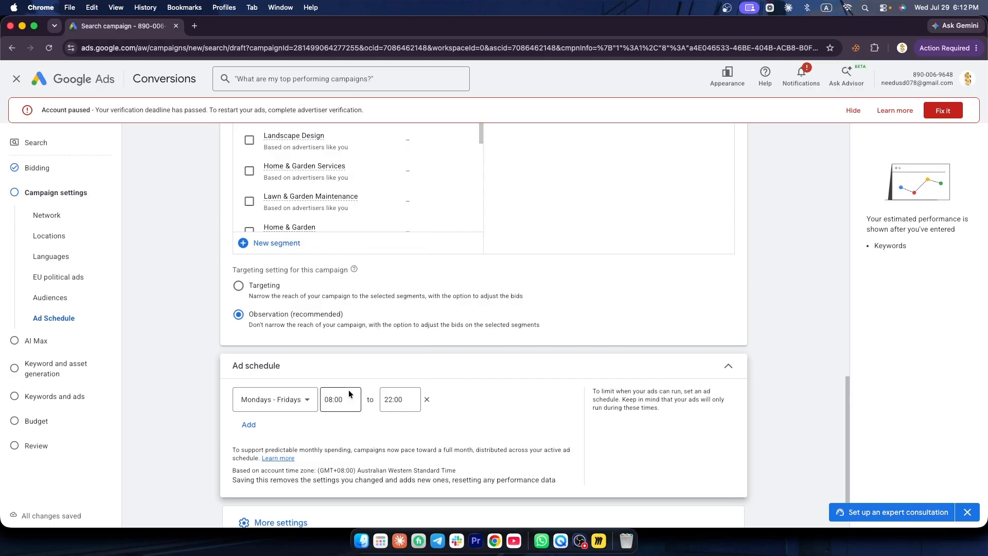
Add a second ad schedule row with its default All days entry and continue to the AI Max settings.
scroll(345, 393, down, 1)
click(249, 409)
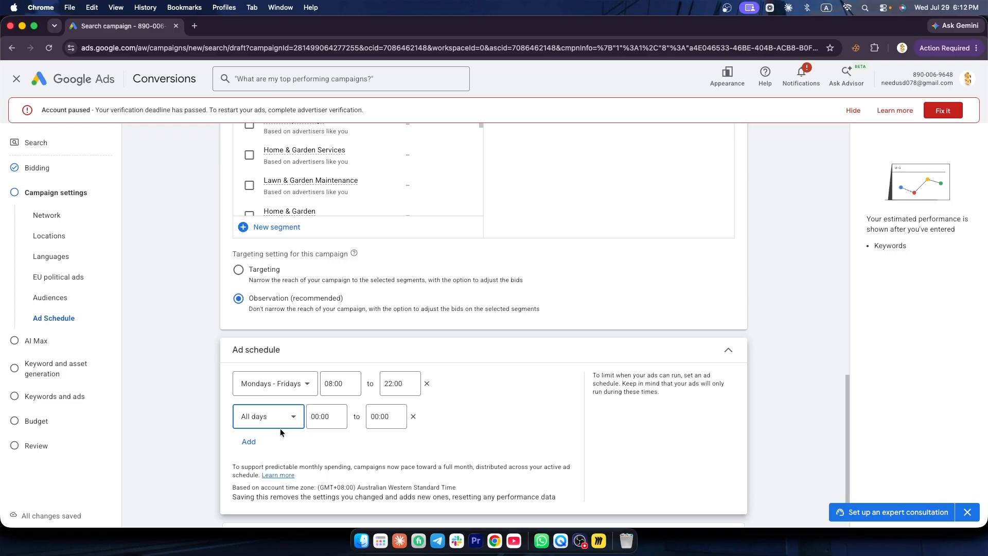
scroll(279, 428, down, 3)
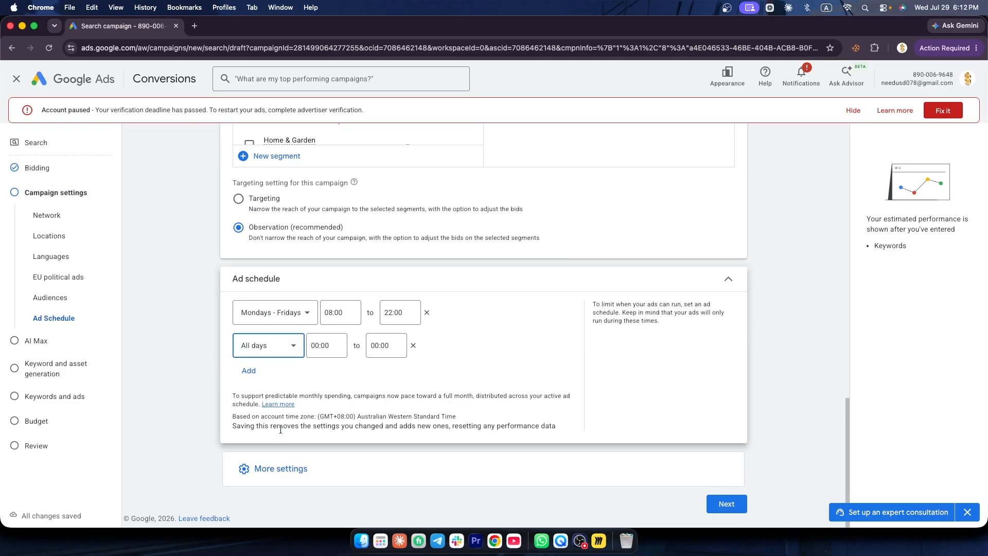
click(722, 507)
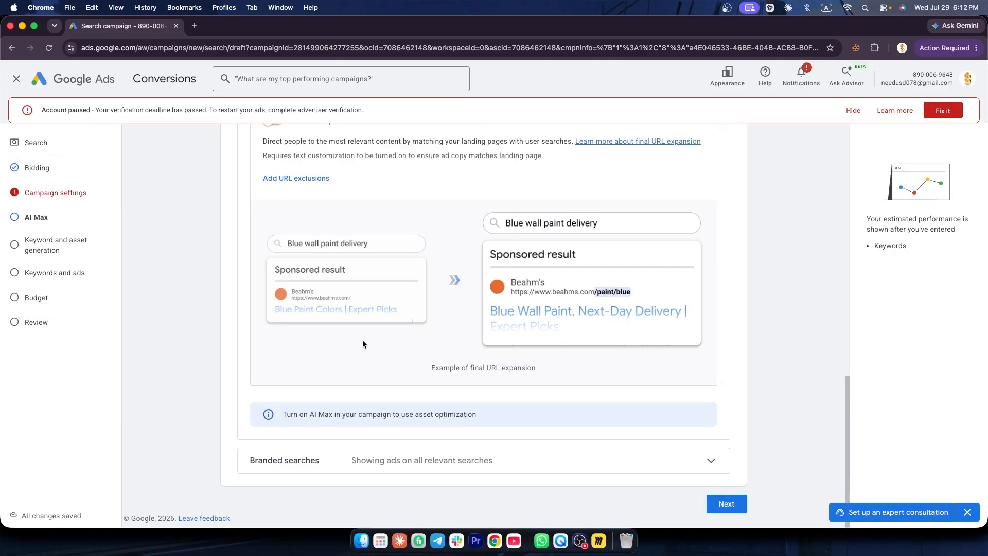
Skim the AI Max settings, switch to the Miro roadmap, and collapse its Campaign Settings and Campaign Type branches.
scroll(463, 340, up, 10)
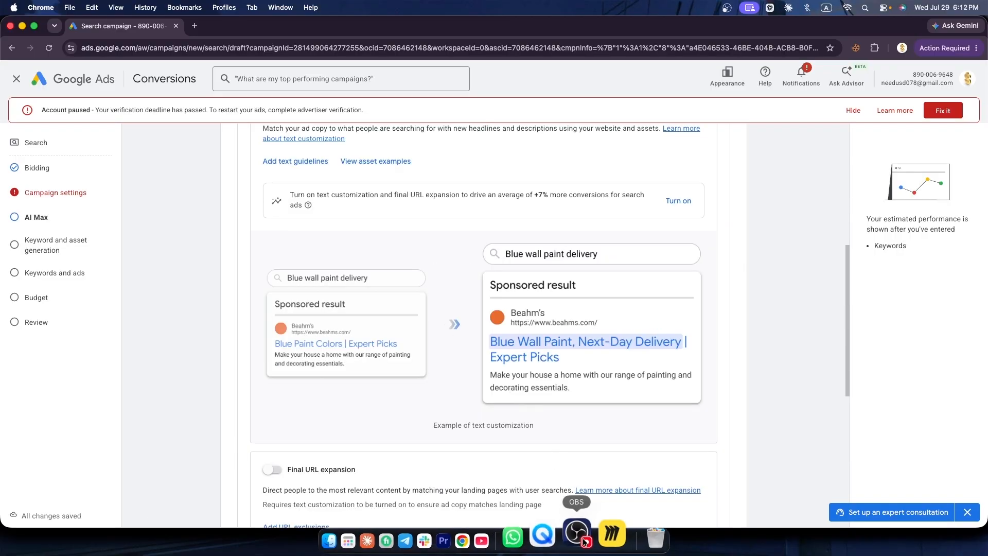
click(598, 541)
click(431, 370)
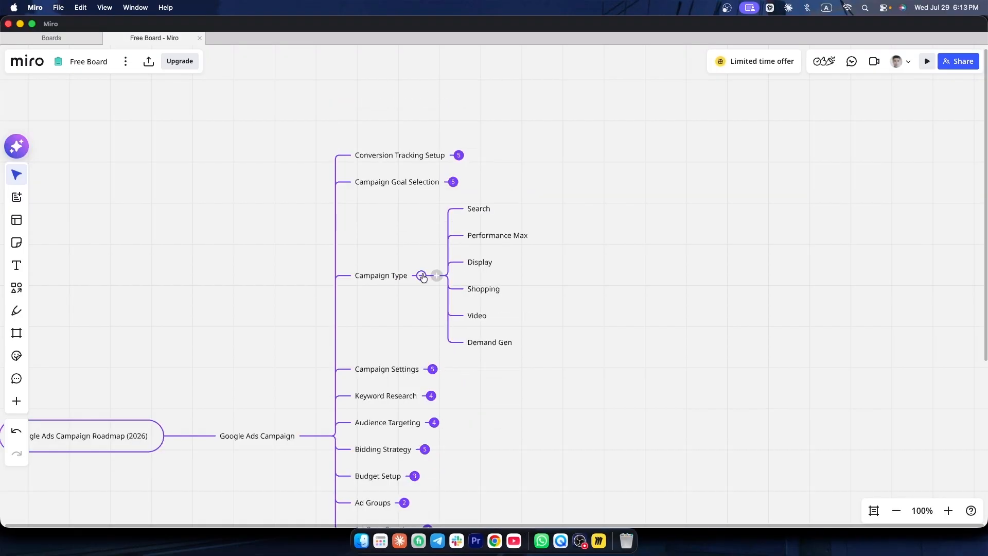
click(419, 275)
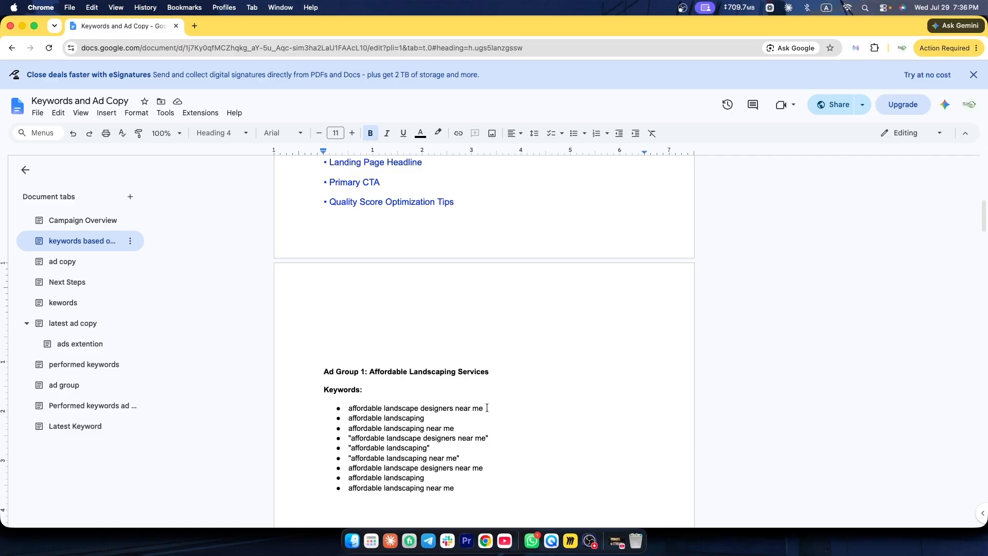
Copy the whole Google Ads specialist prompt that precedes Ad Group 1 in the Keywords and Ad Copy document.
scroll(414, 349, up, 5)
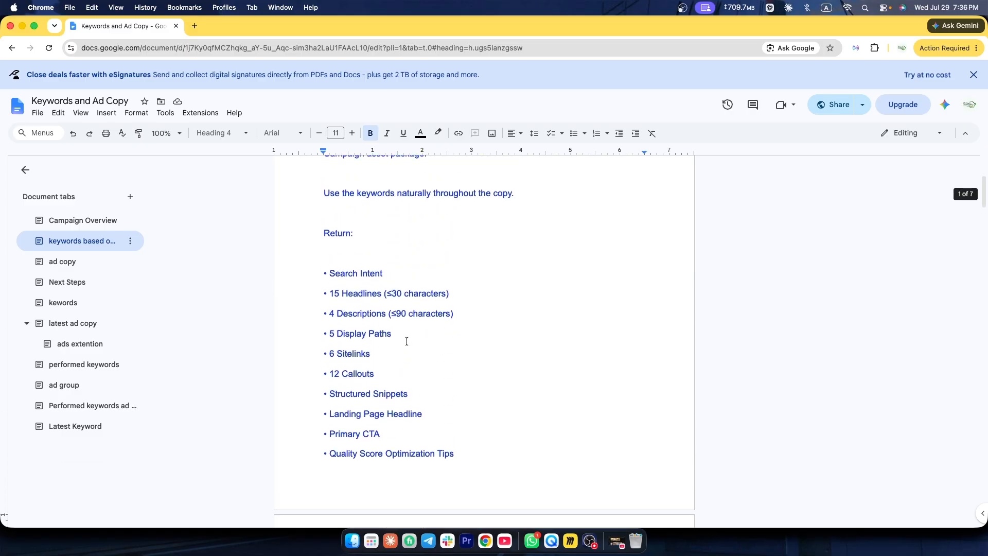
scroll(404, 341, up, 2)
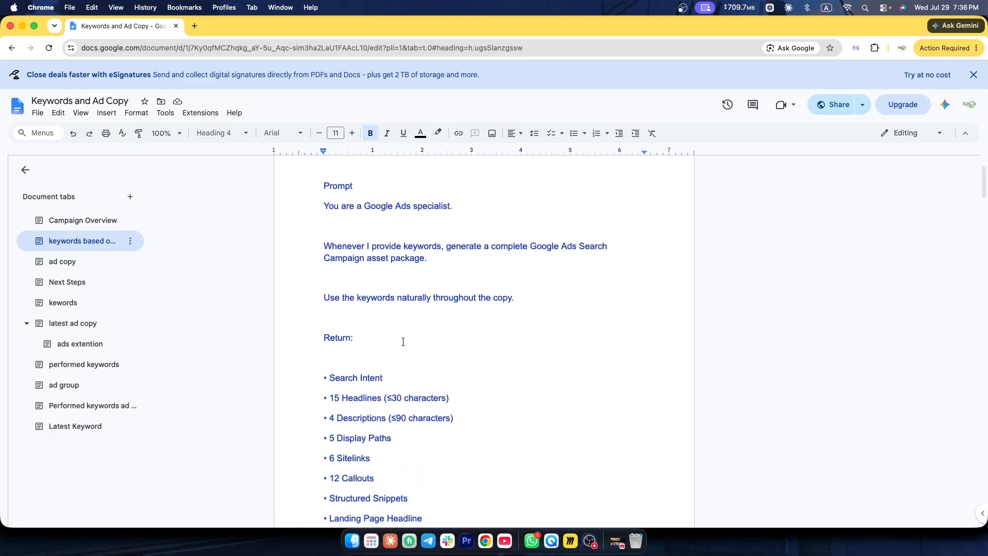
scroll(403, 342, up, 1)
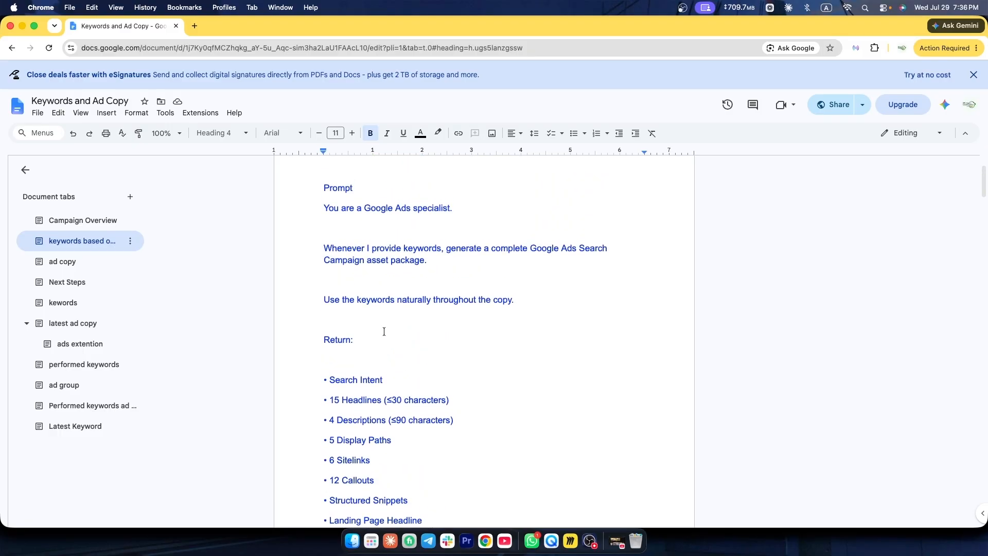
drag(299, 219, 418, 301)
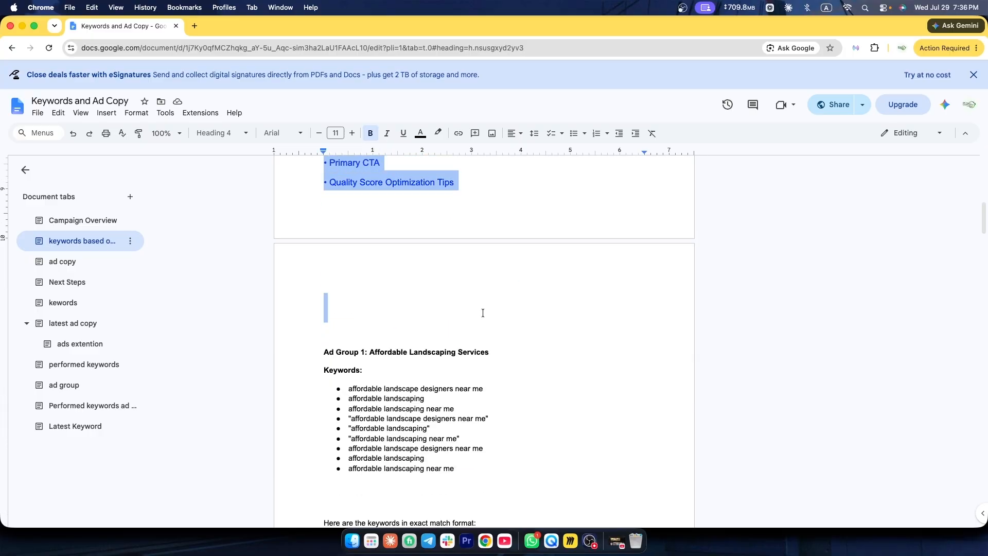
scroll(488, 298, up, 6)
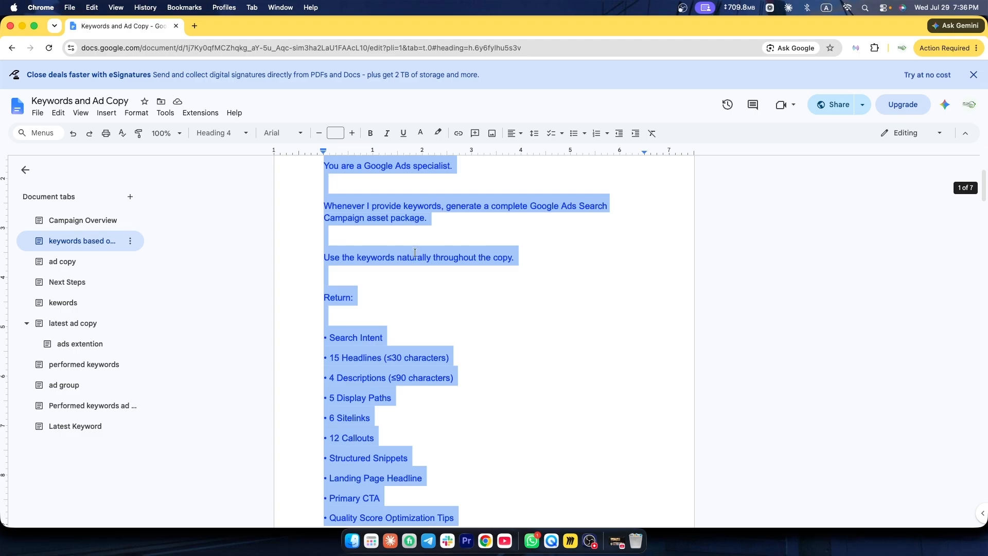
right_click(384, 212)
click(411, 240)
scroll(432, 479, down, 4)
Switch to Claude, paste the copied Google Ads specialist prompt into a new chat, and send it.
click(390, 540)
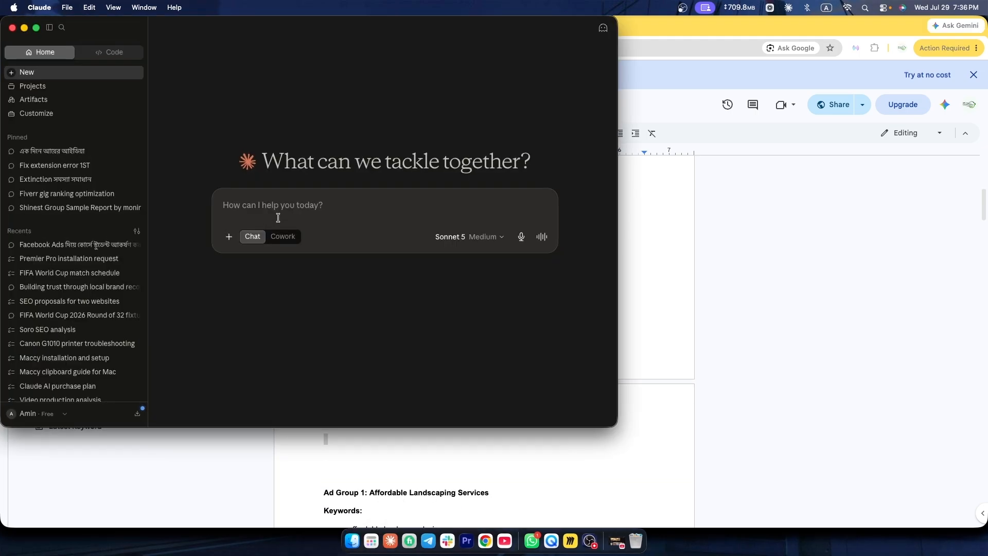
key(super+v)
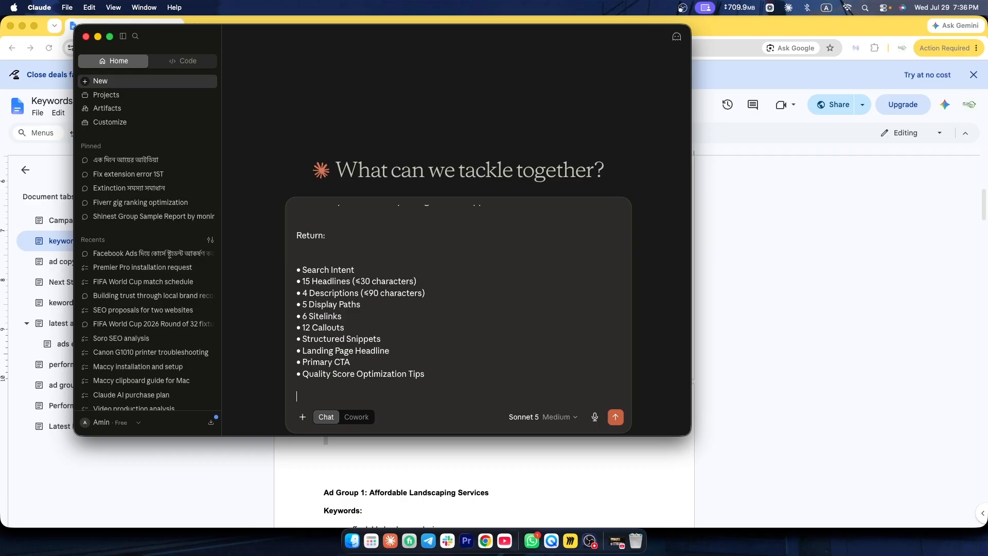
key(Return)
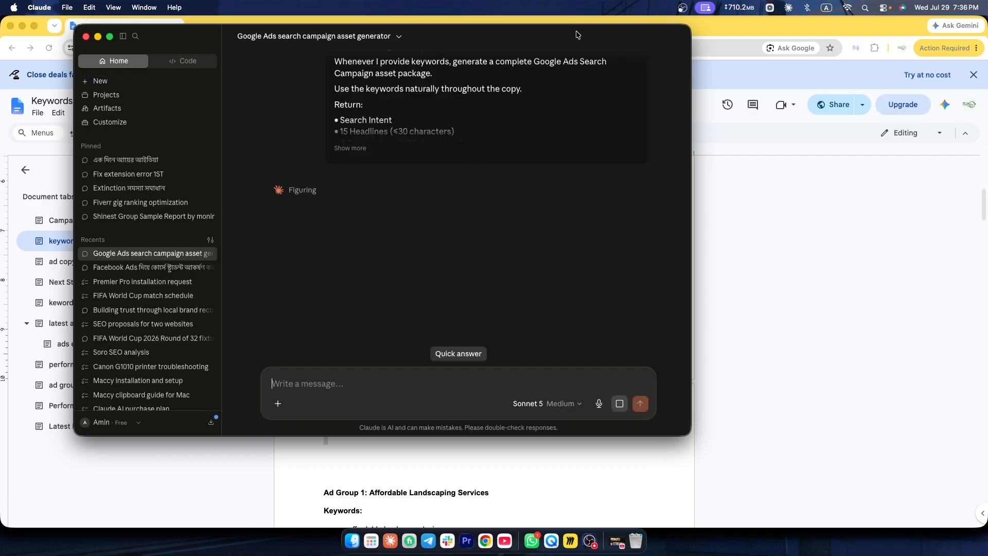
Maximize the Claude window, switch to the Keywords and Ad Copy document, and copy the keyword list under Ad Group 1: Affordable Landscaping Services.
double_click(575, 35)
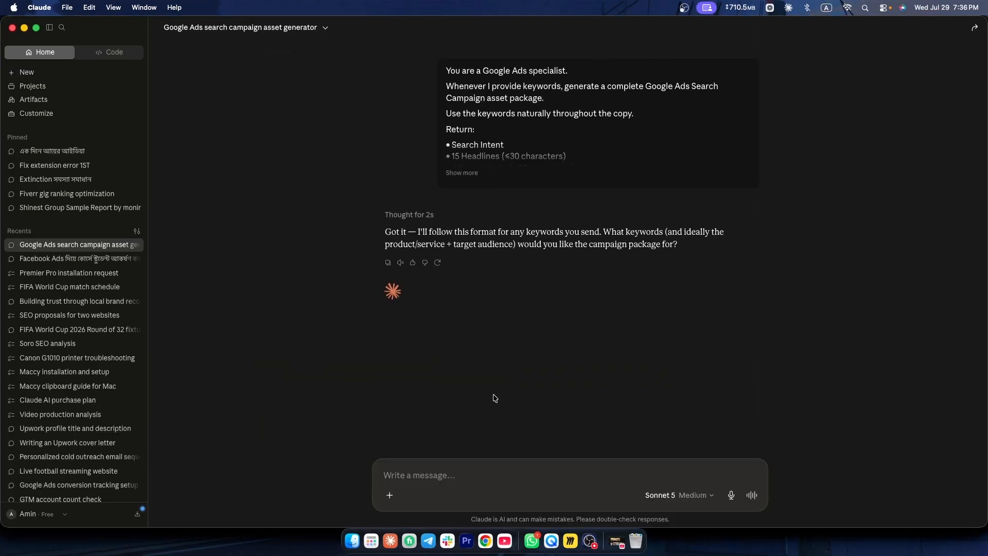
click(485, 540)
scroll(484, 366, down, 1)
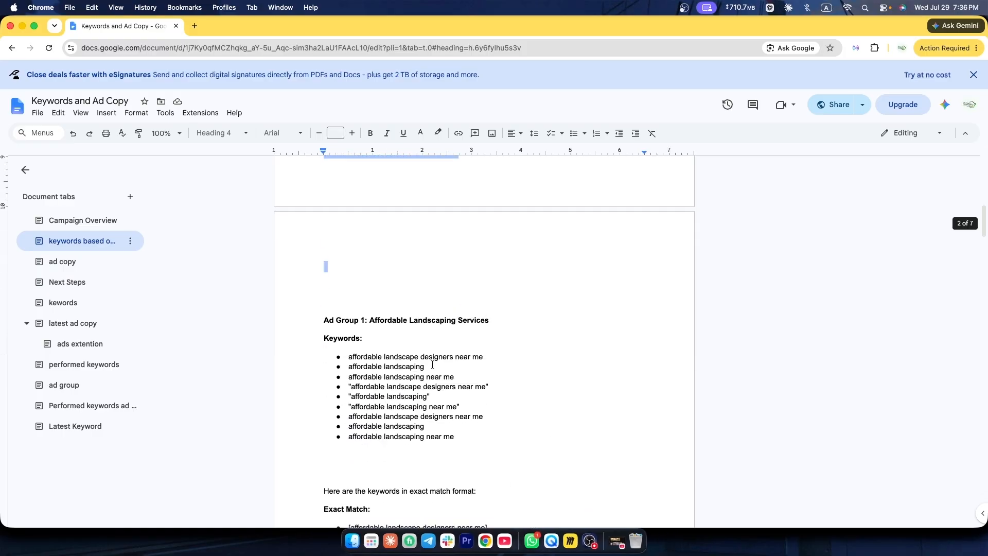
drag(323, 333, 473, 438)
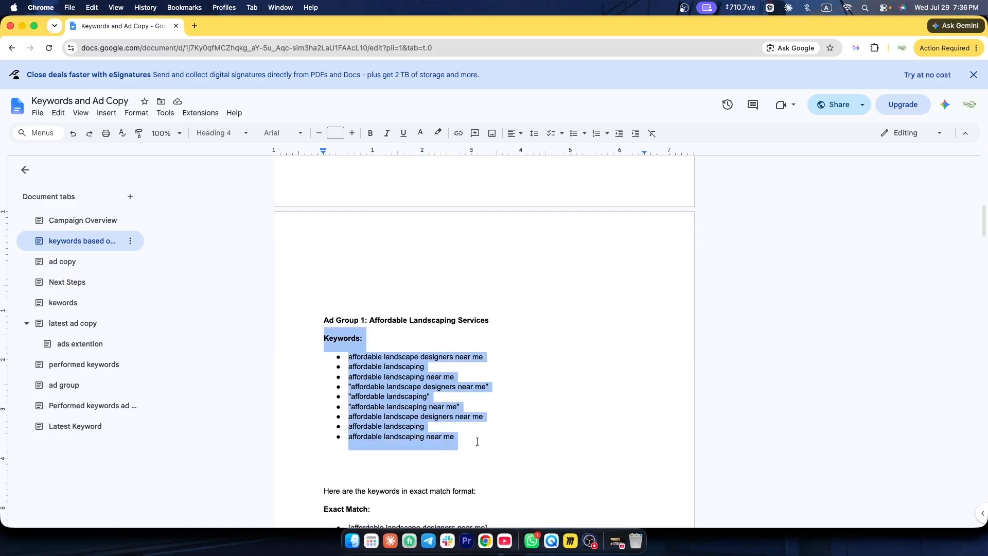
right_click(479, 442)
click(447, 85)
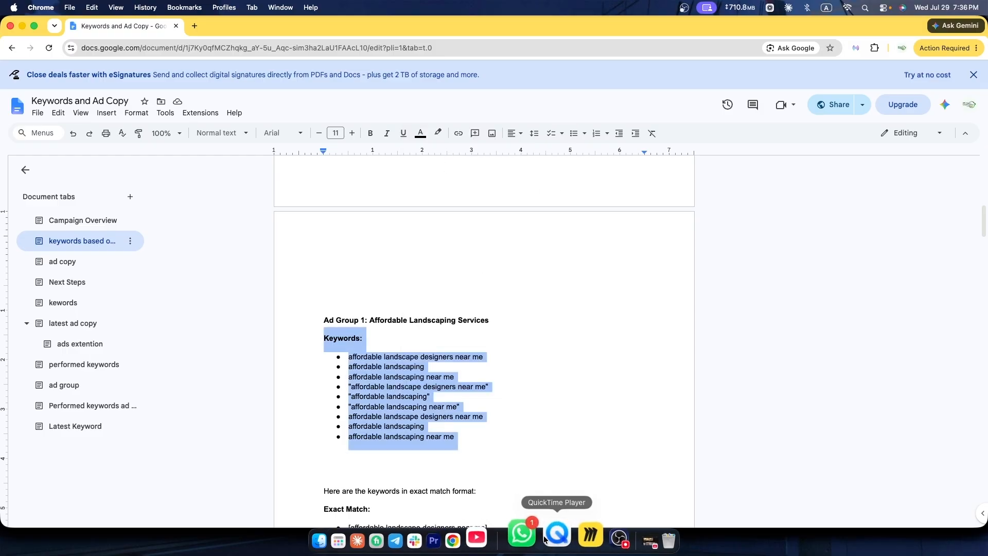
Switch to Claude, paste the copied Ad Group 1 keywords into the same chat, and send them.
click(390, 535)
key(super+v)
key(Return)
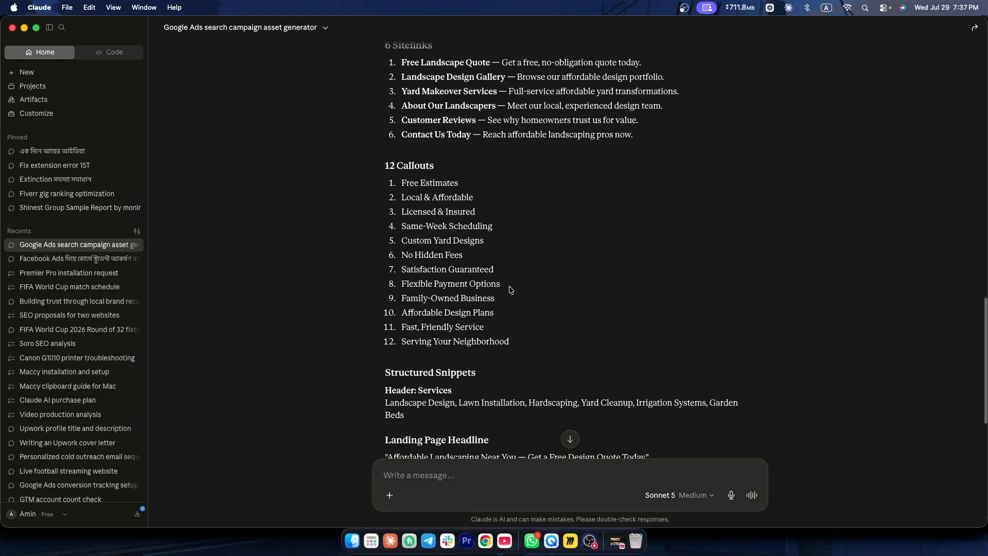
Skim Claude's generated asset package from Search Intent to Quality Score Optimization Tips and copy the whole response.
scroll(511, 288, up, 15)
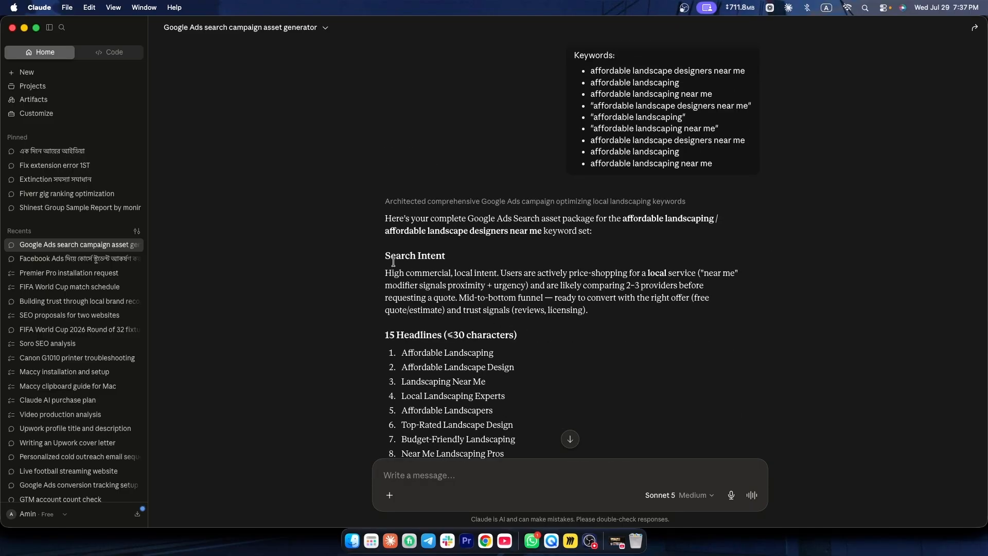
scroll(408, 288, down, 6)
scroll(407, 288, down, 10)
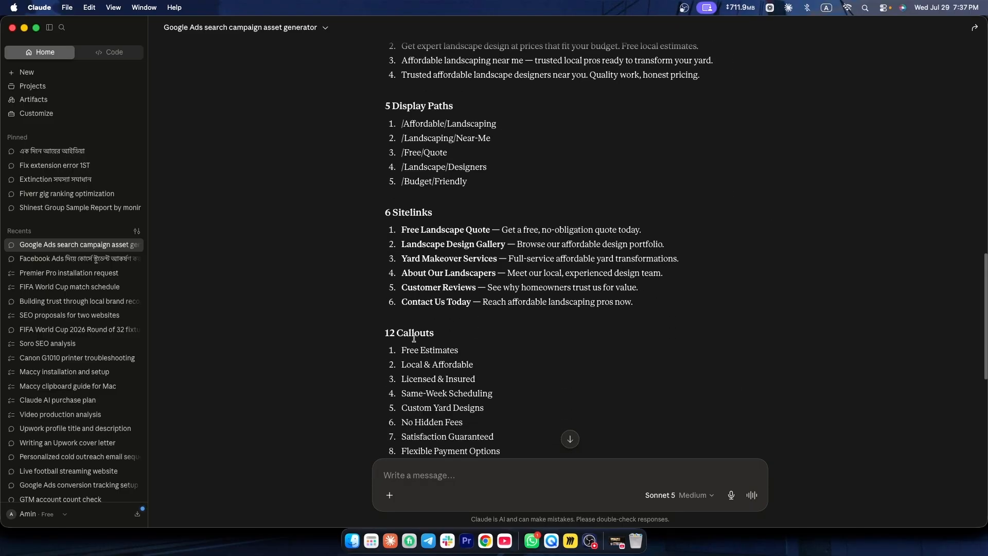
scroll(416, 340, down, 10)
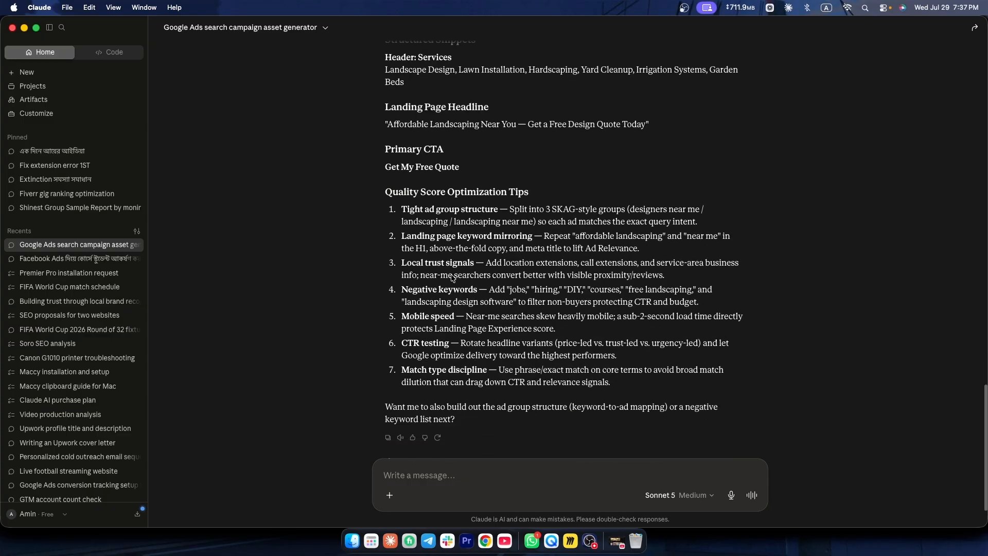
click(389, 437)
Paste the copied asset package into the Keywords and Ad Copy document, two lines below the exact match keywords.
click(485, 540)
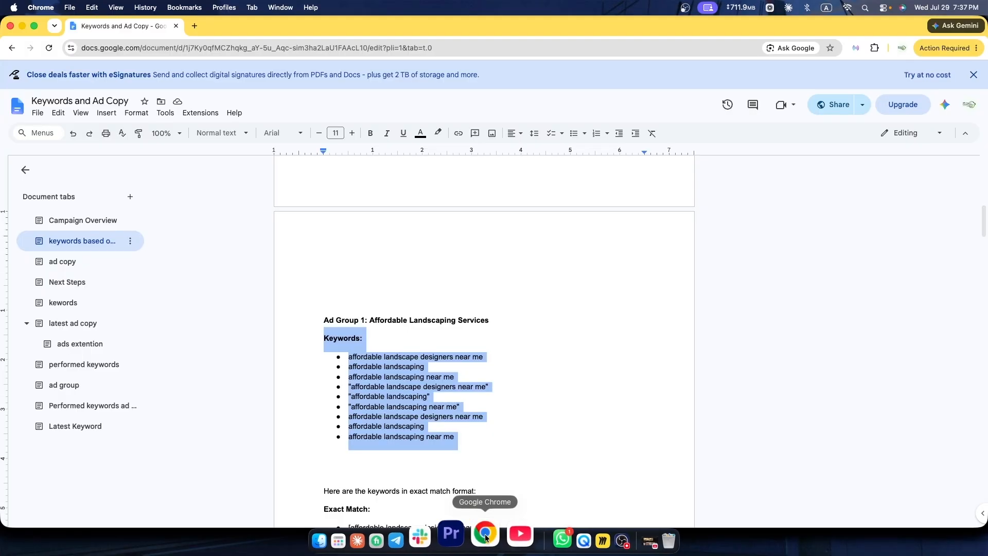
scroll(504, 414, down, 2)
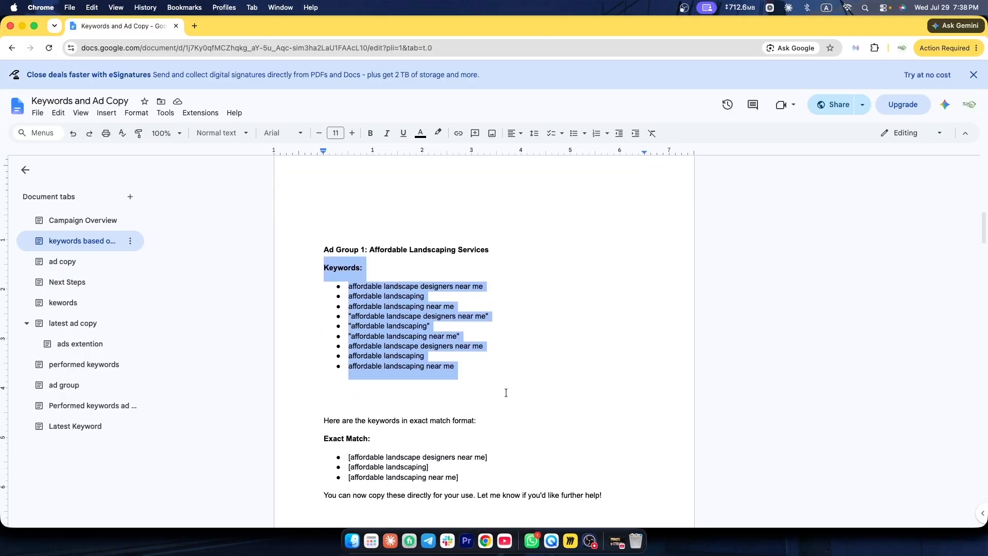
scroll(505, 393, down, 2)
click(435, 437)
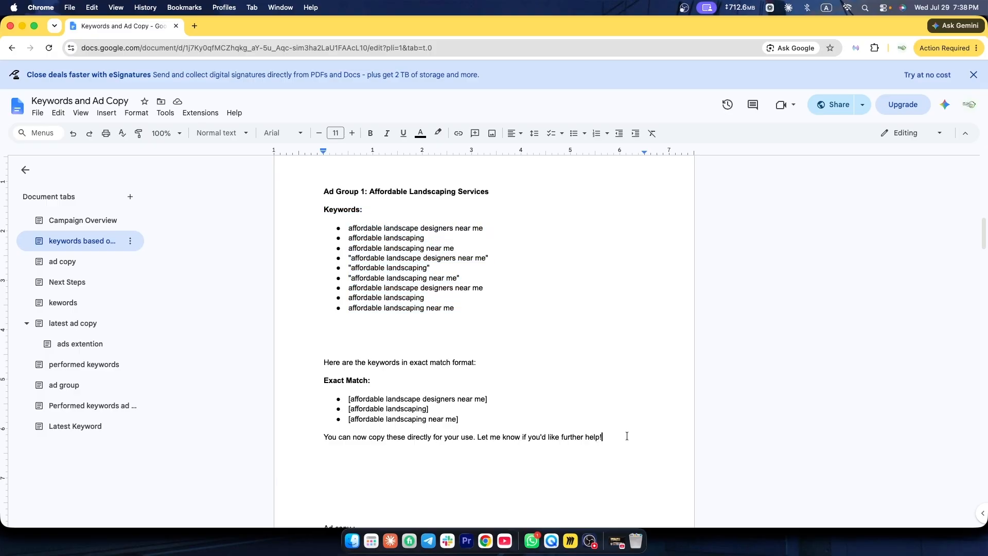
key(Return)
key(Return)
scroll(514, 427, down, 5)
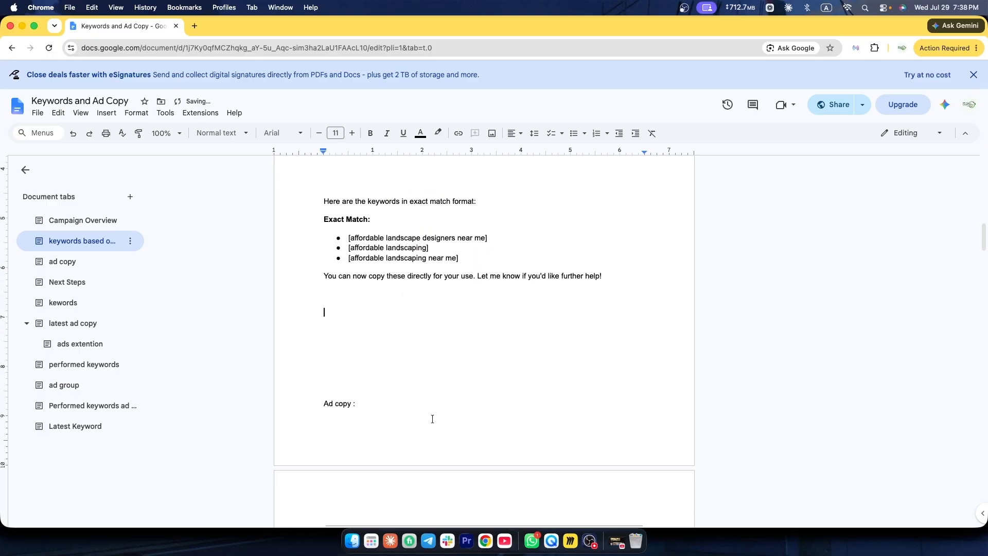
scroll(344, 334, down, 10)
Examine the pasted headlines, descriptions, display paths, sitelinks, callouts and structured snippets in the document.
scroll(503, 340, up, 5)
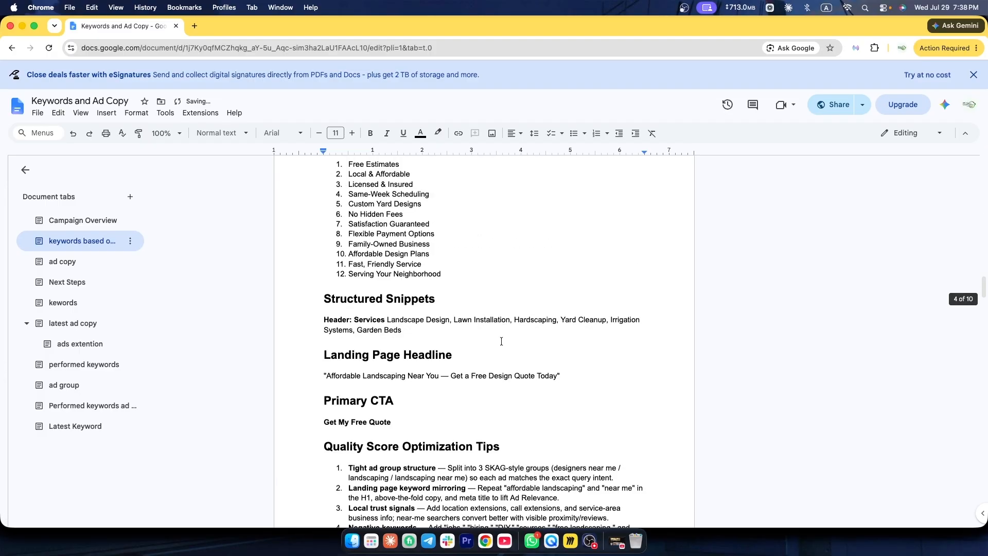
scroll(429, 323, up, 8)
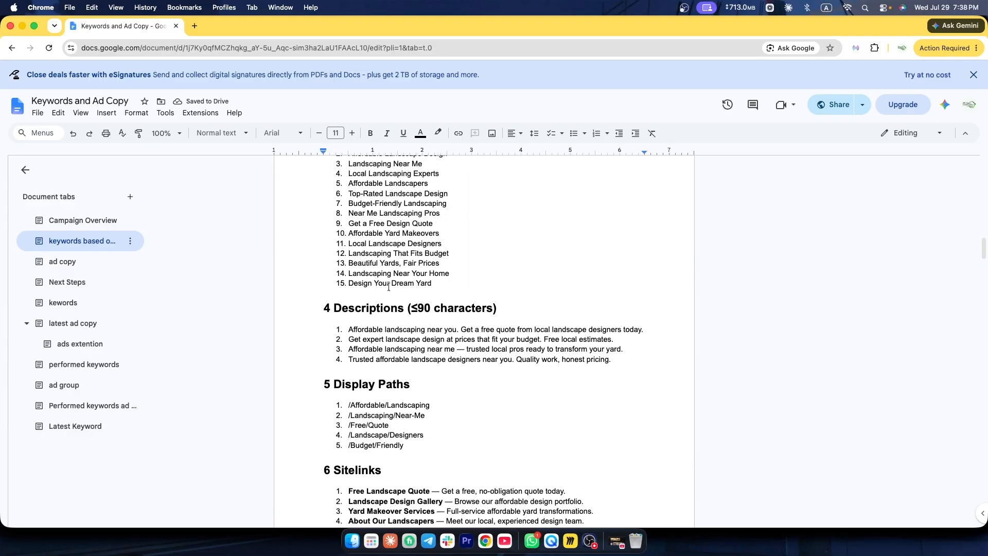
scroll(388, 286, up, 3)
scroll(386, 324, down, 5)
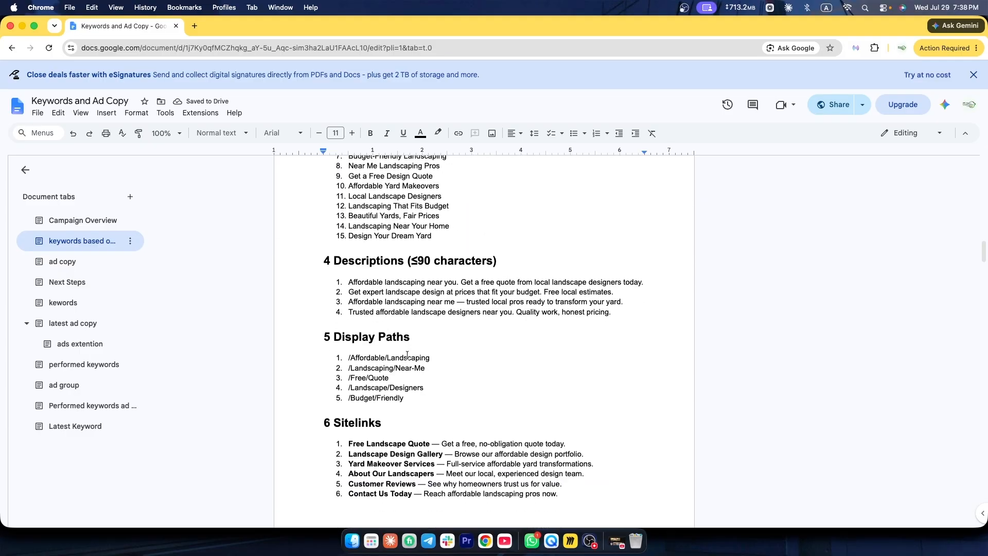
scroll(358, 384, down, 1)
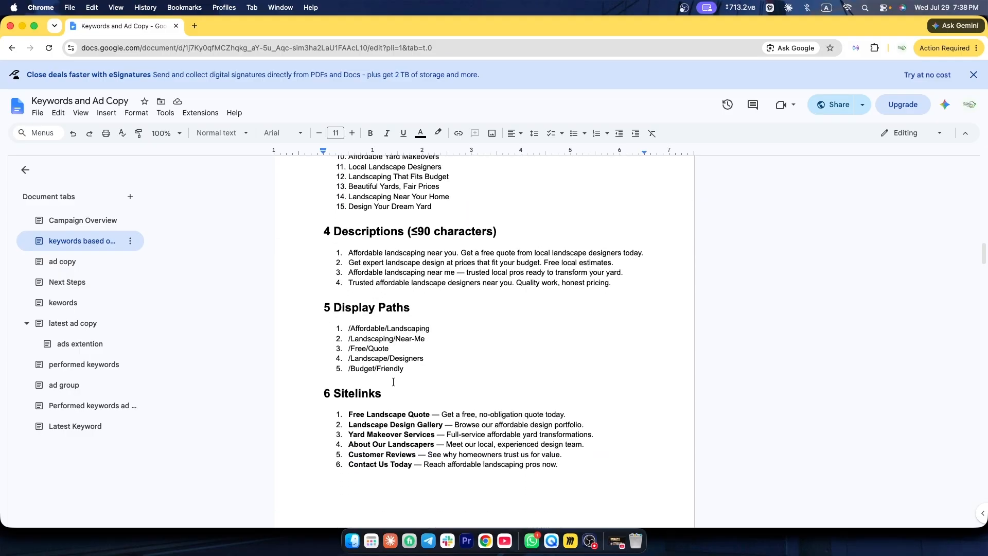
scroll(393, 382, down, 8)
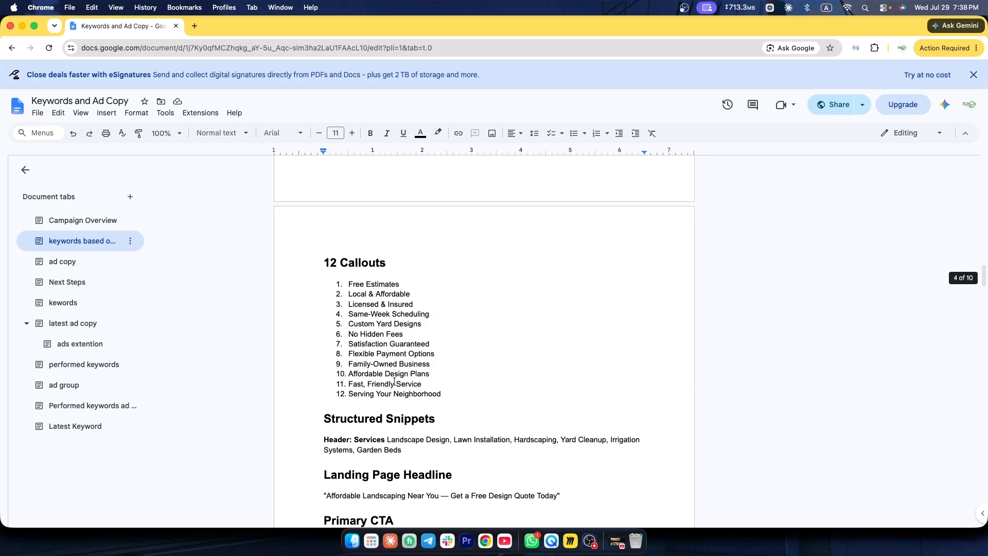
scroll(394, 382, down, 1)
scroll(395, 380, down, 4)
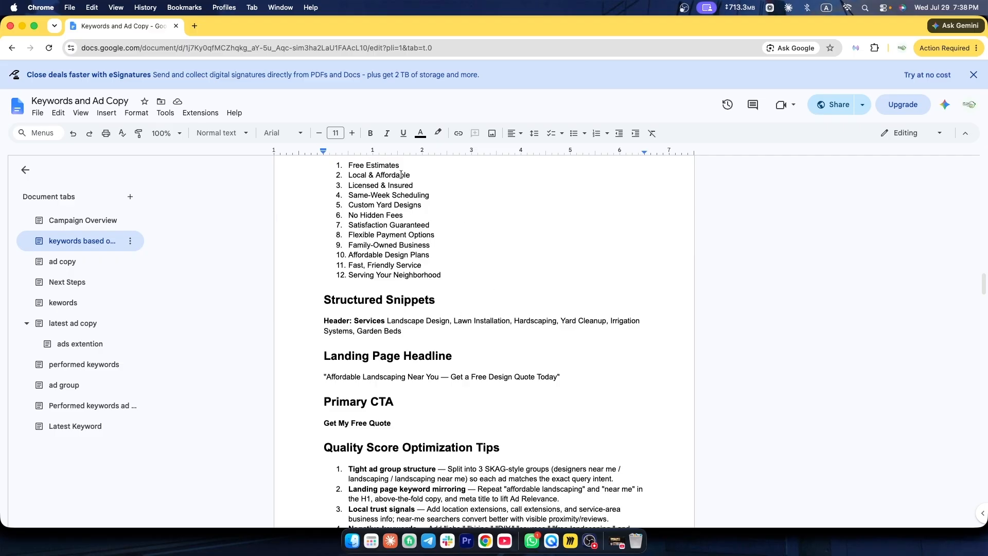
Switch to the Client browser profile with the Google Ads campaign draft and continue past the AI Max settings.
click(229, 9)
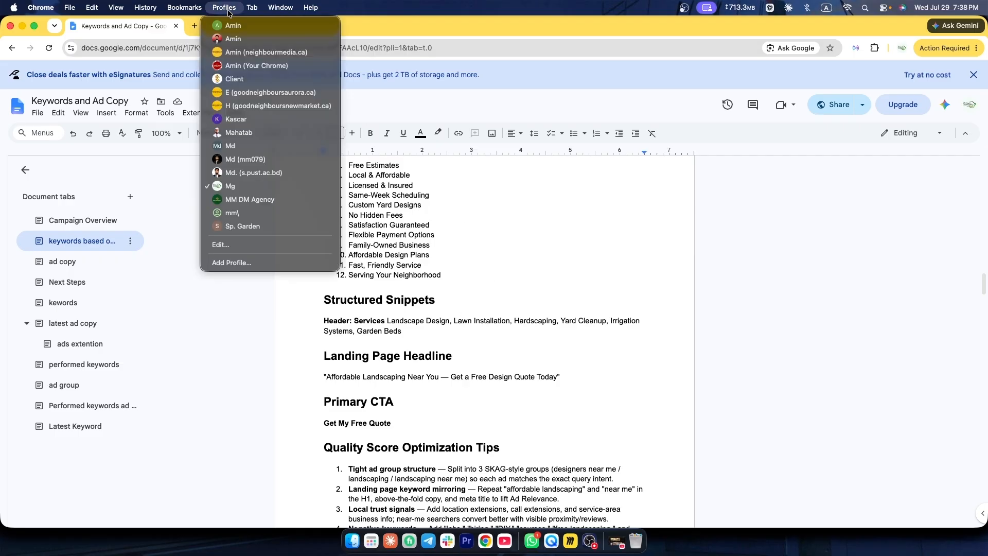
click(232, 82)
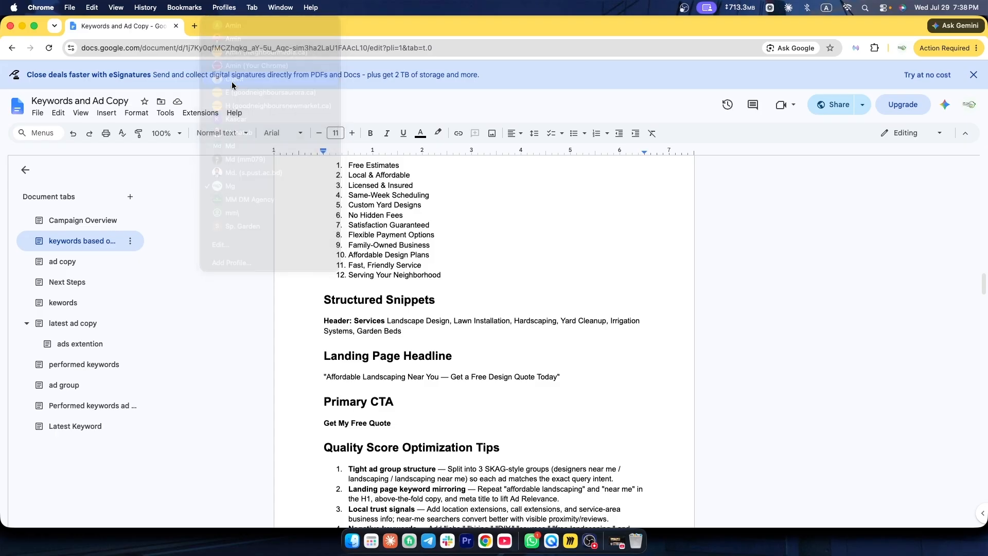
click(146, 23)
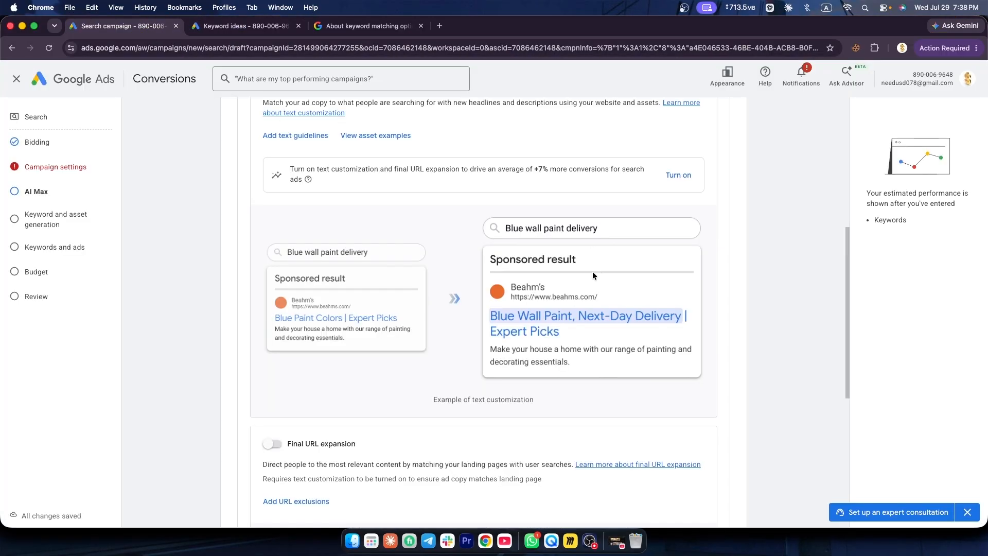
scroll(593, 275, down, 6)
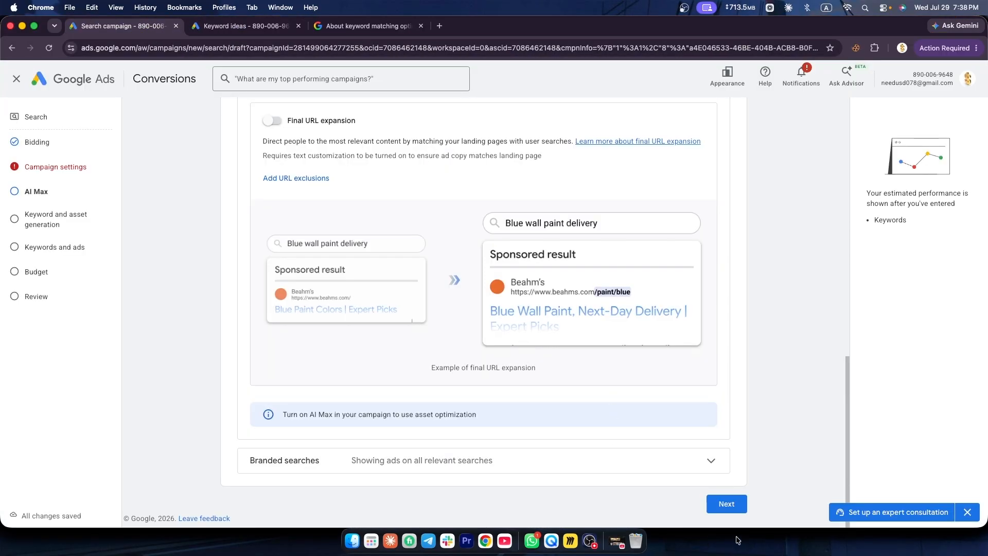
click(726, 503)
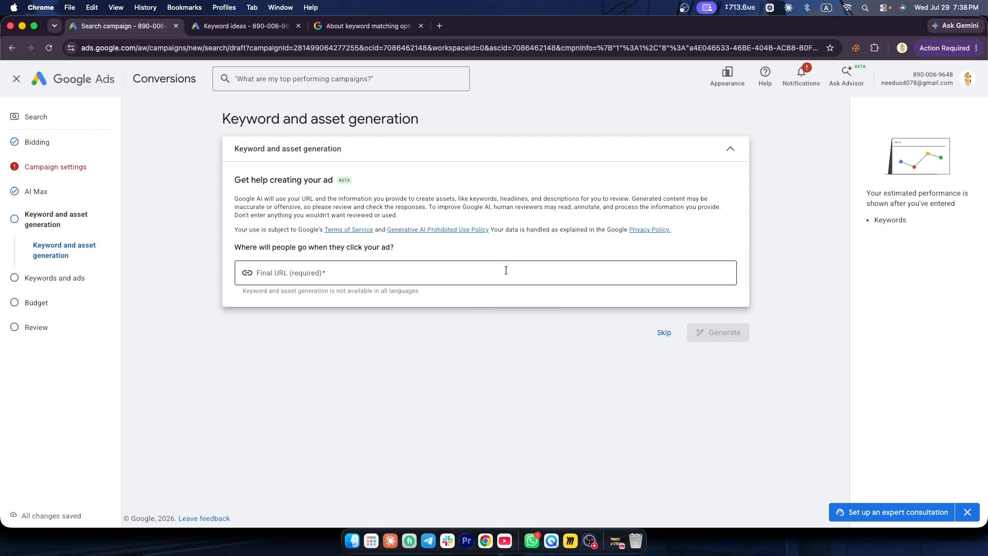
Enter ppcbossty.com as the final URL for keyword and asset generation, then skip generating assets.
click(311, 276)
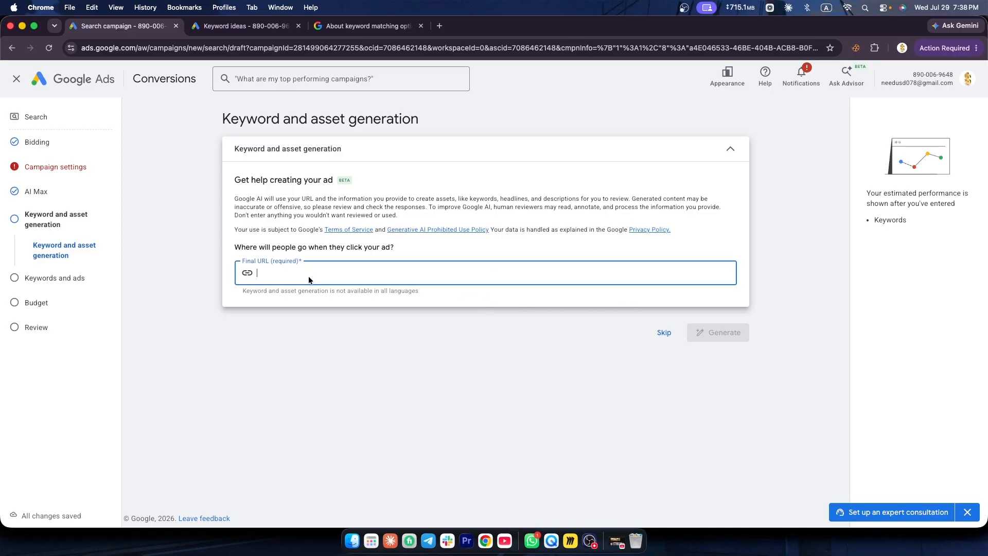
text(p)
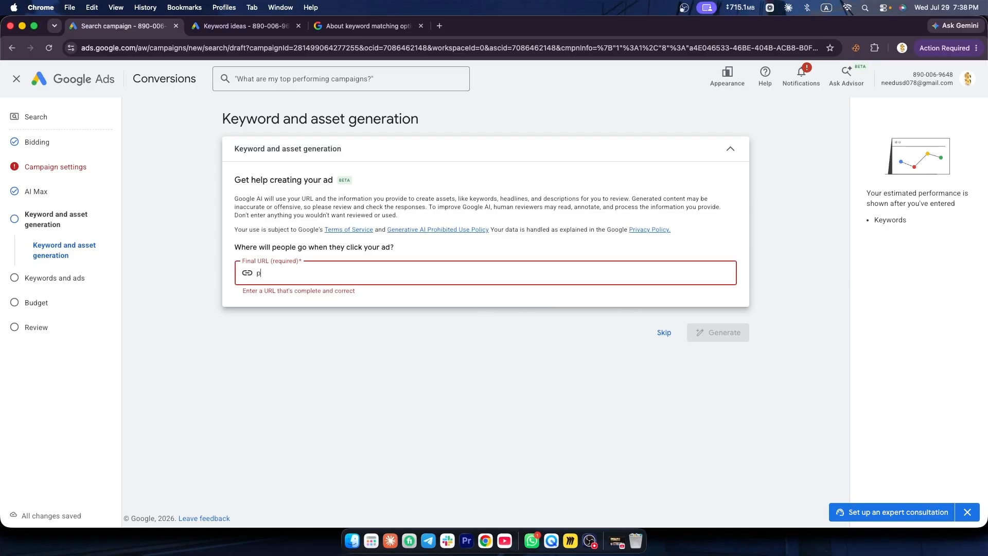
text(pcbossty.com)
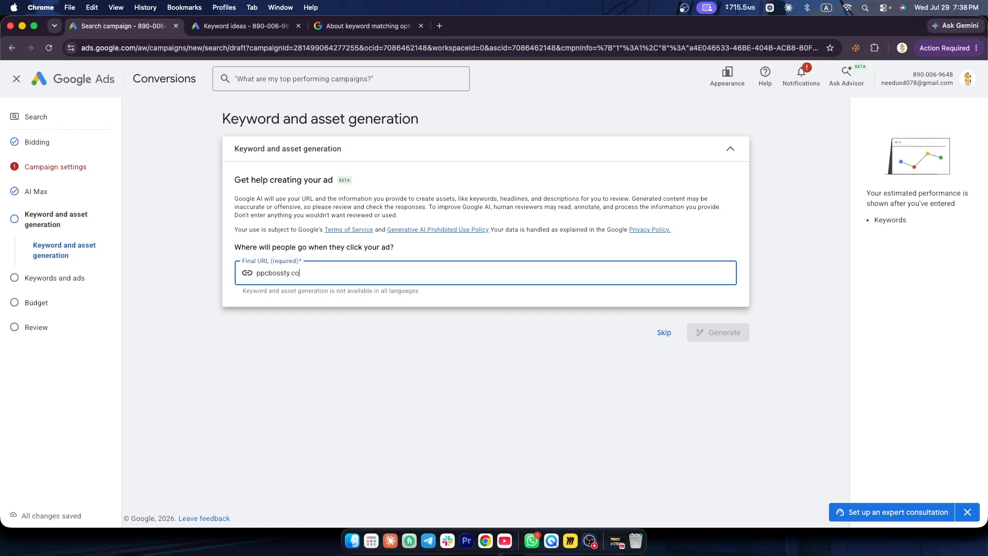
click(669, 333)
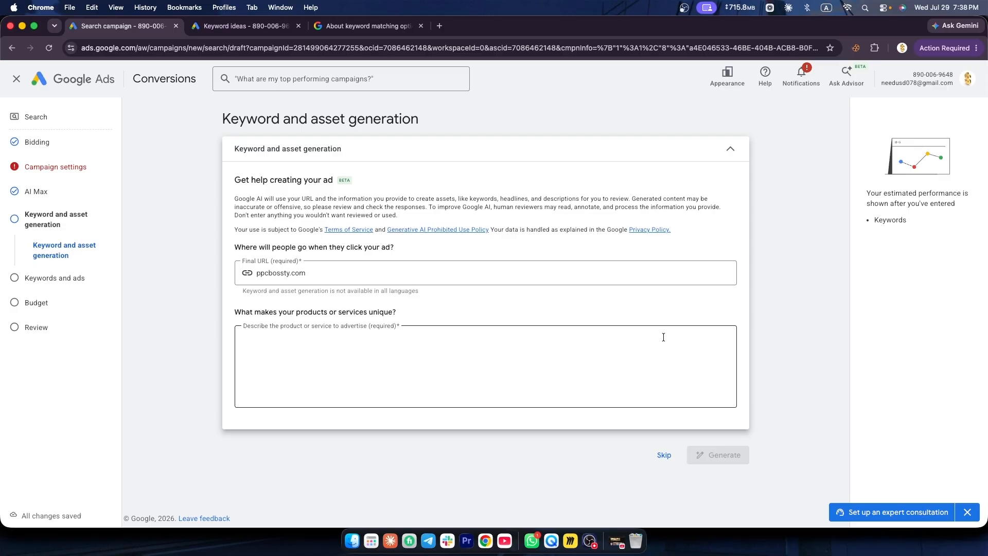
click(662, 455)
Set the final URL for keyword suggestions to ppcboosty.com on the Keywords and ads page.
scroll(612, 350, down, 5)
scroll(418, 276, up, 3)
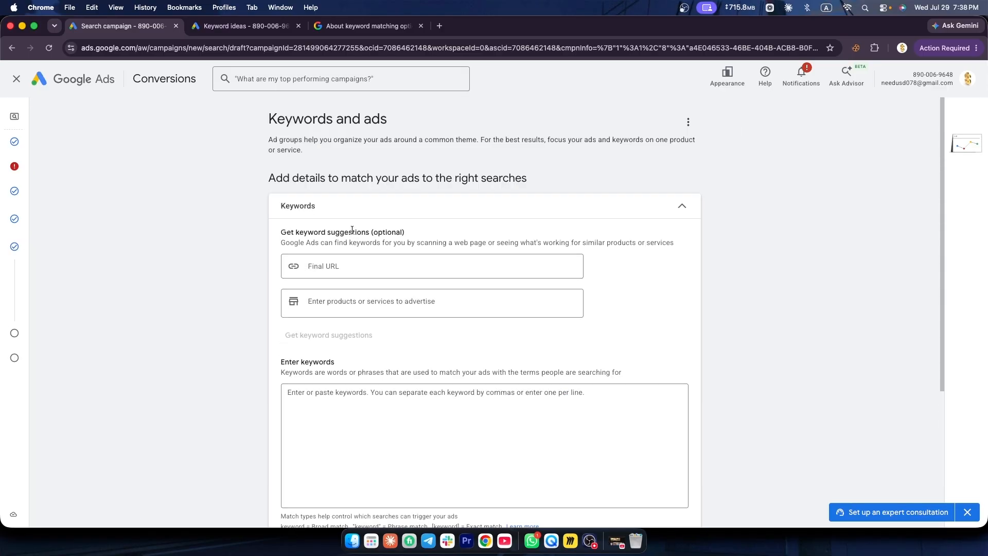
click(340, 263)
key(super+v)
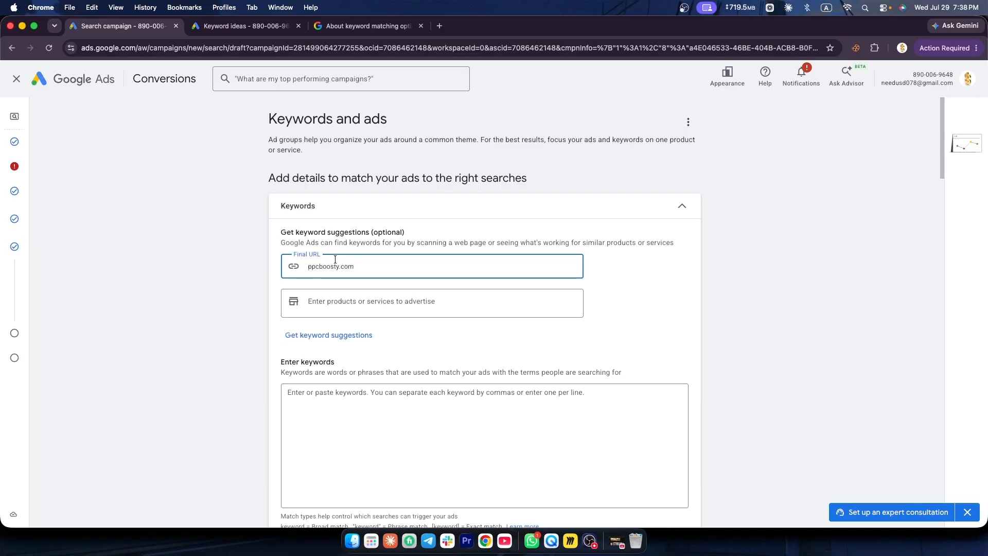
Look through the ad's headline, description, business name and sitelink fields, leaving them empty, and continue to the budget page.
scroll(417, 326, down, 20)
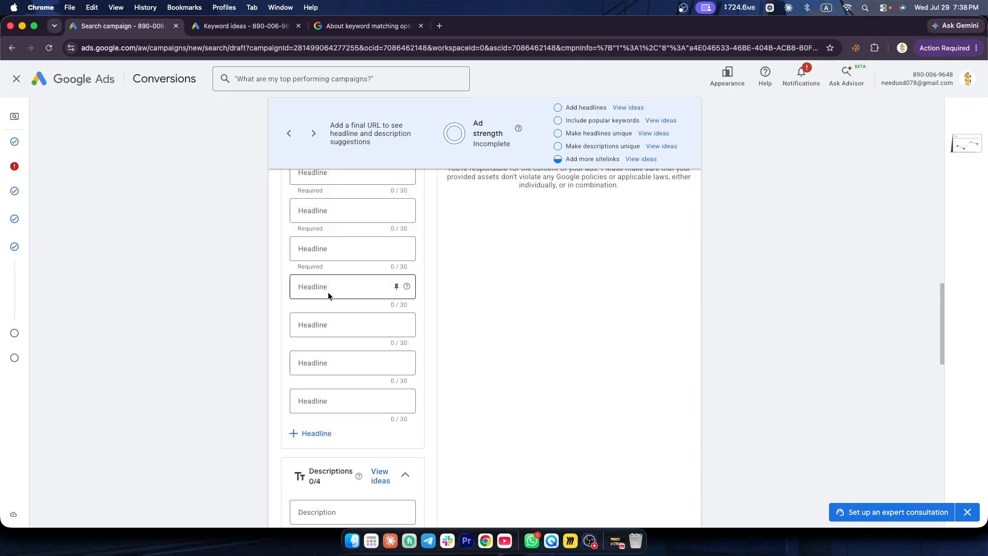
scroll(328, 286, up, 2)
click(320, 222)
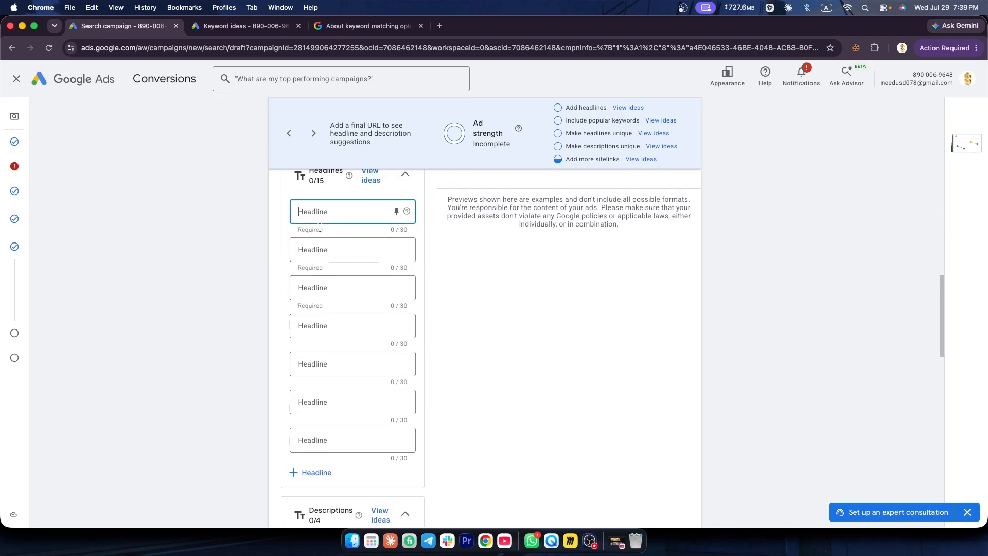
scroll(319, 231, down, 12)
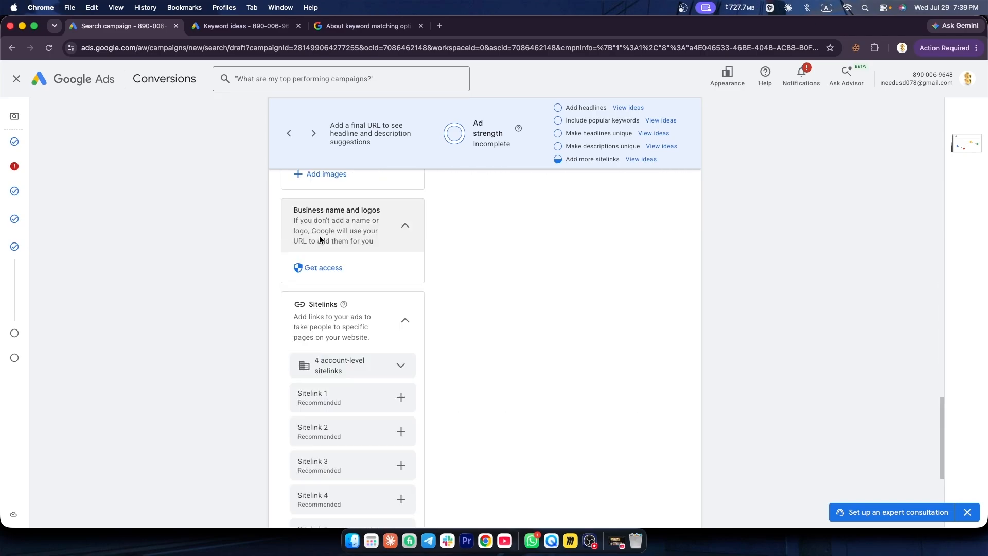
scroll(346, 322, down, 5)
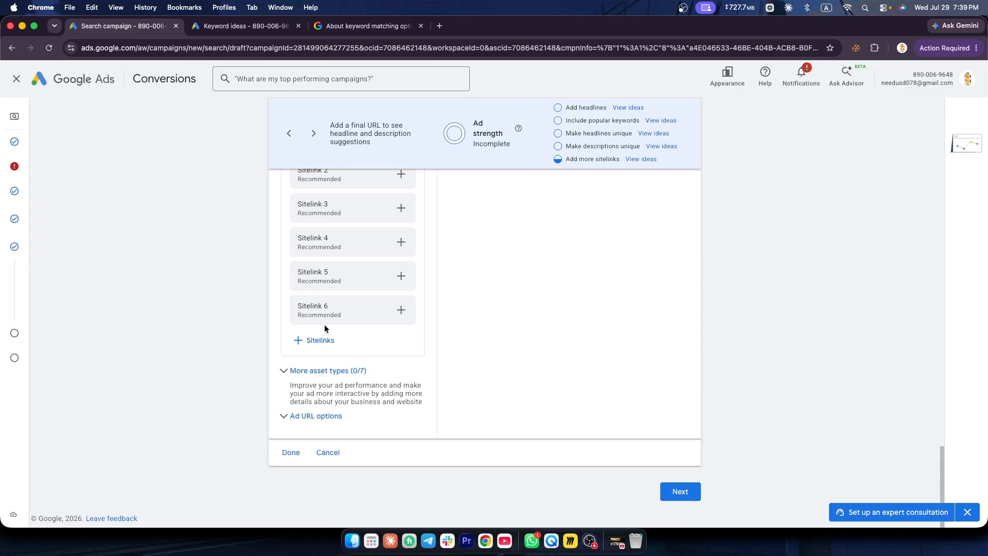
click(687, 492)
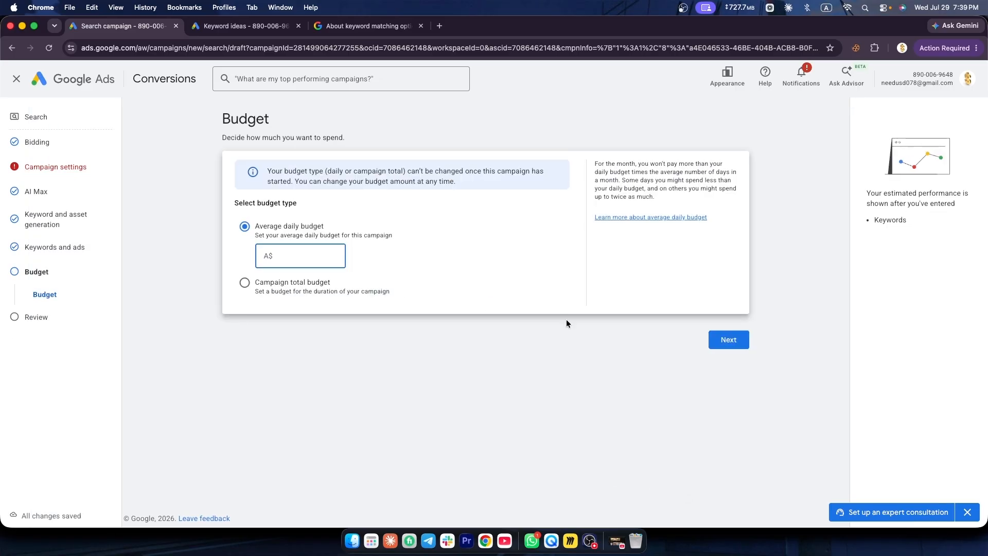
Set the average daily budget to A$20, continue to the campaign review, and look over its summary and issues.
text(20)
click(725, 345)
scroll(474, 309, down, 10)
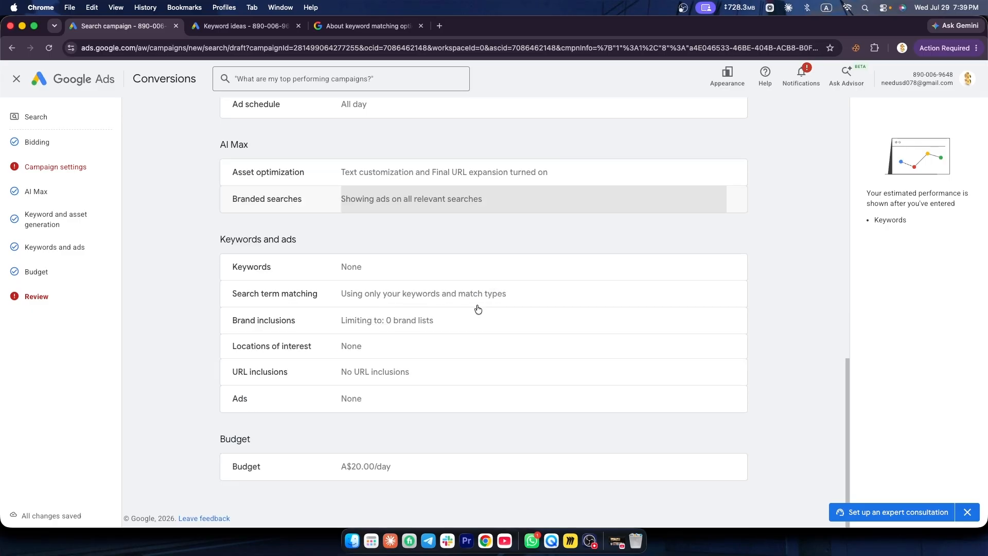
scroll(480, 310, up, 10)
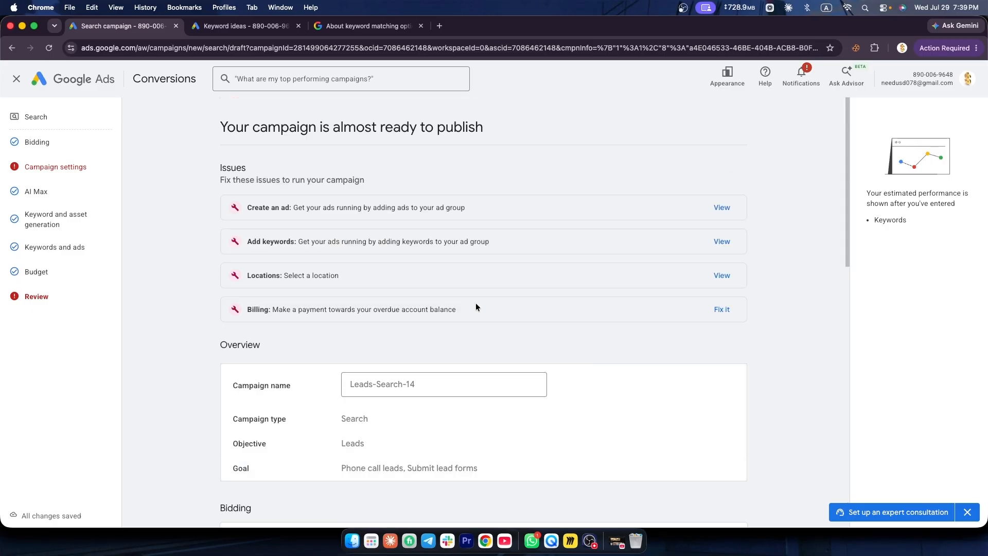